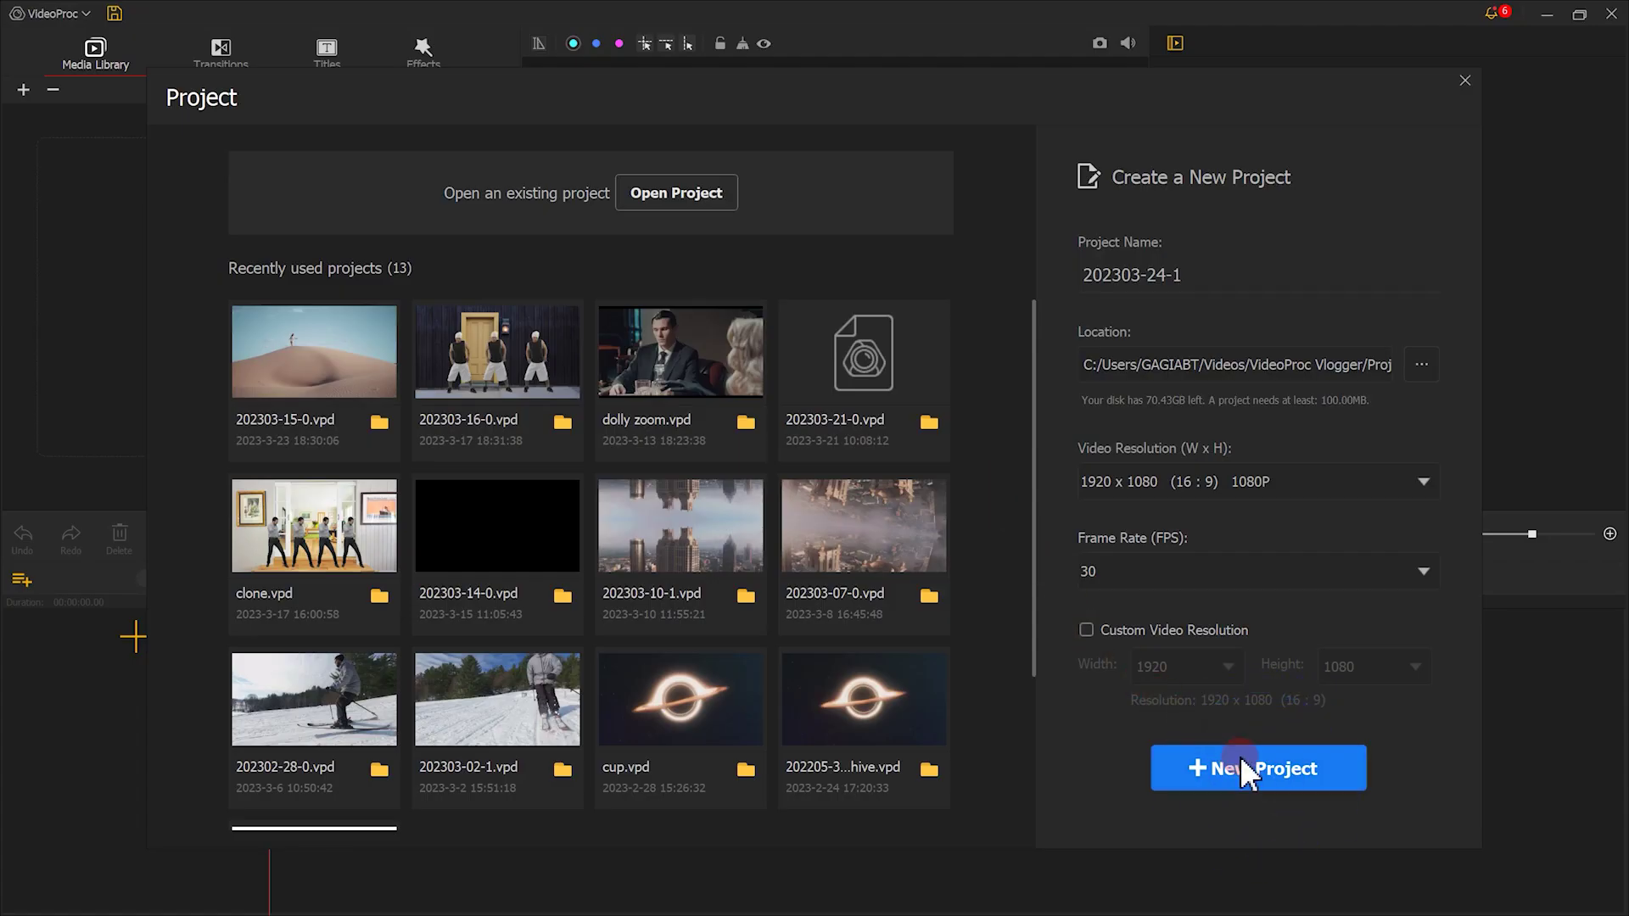
Start project 202303-24-1 and import the 01 video, 2023 picture and music file
{"action": "left_click", "coordinate": [1245, 766]}
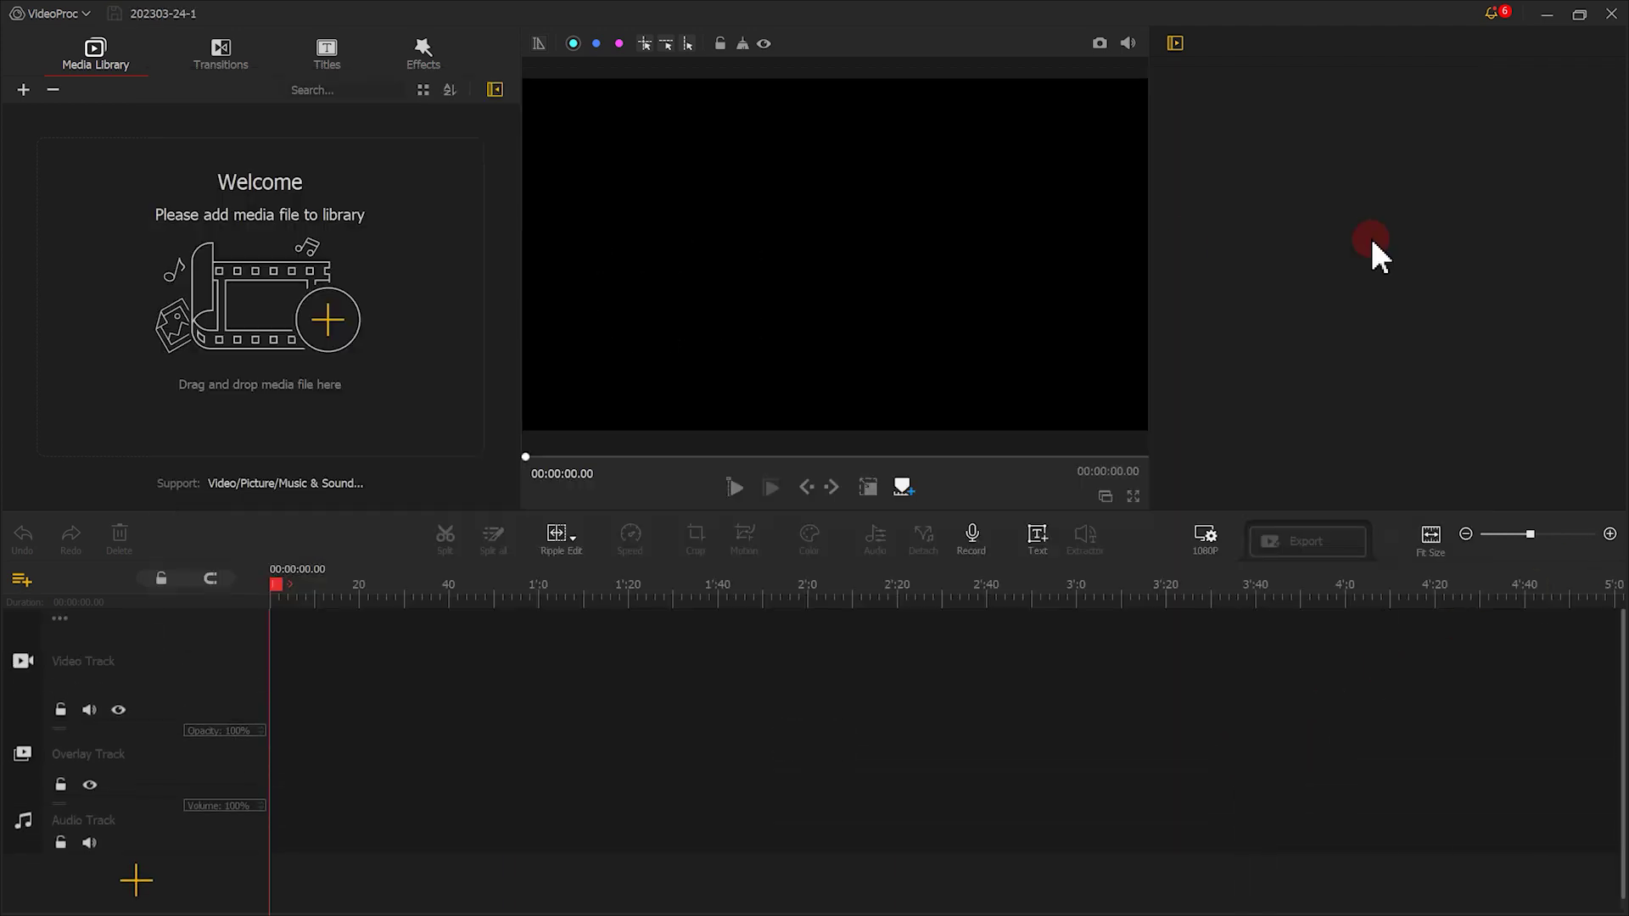
{"action": "left_click_drag", "start_coordinate": [1371, 251], "coordinate": [237, 238]}
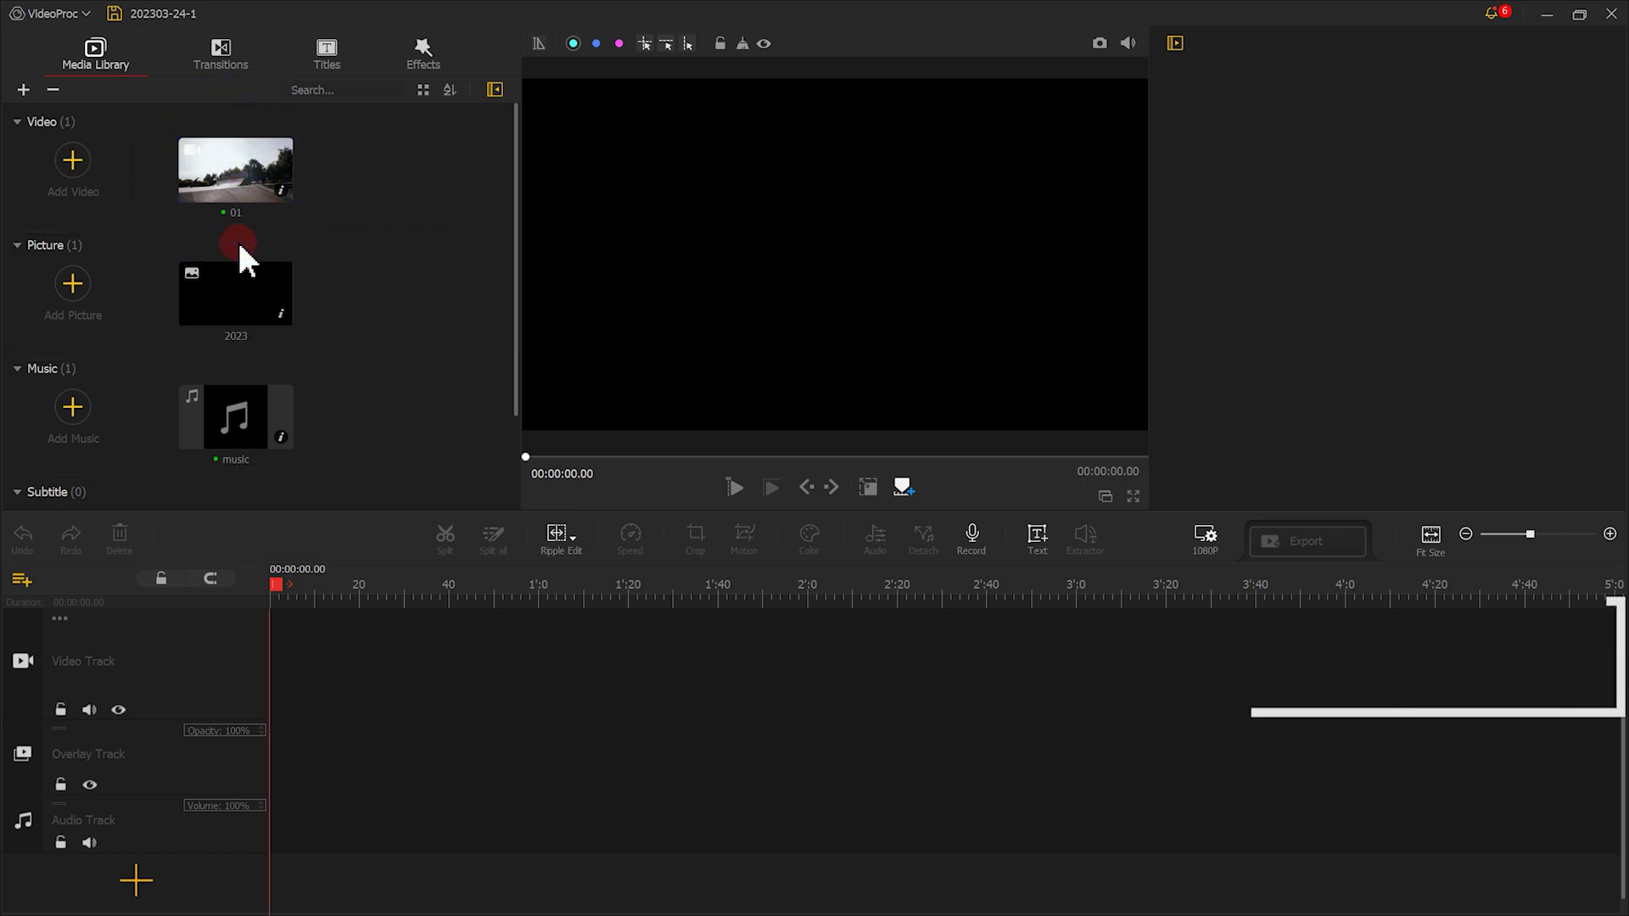
Place clip 01 on the video track and play it back
{"action": "left_click_drag", "start_coordinate": [227, 167], "coordinate": [251, 677]}
{"action": "left_click", "coordinate": [651, 547]}
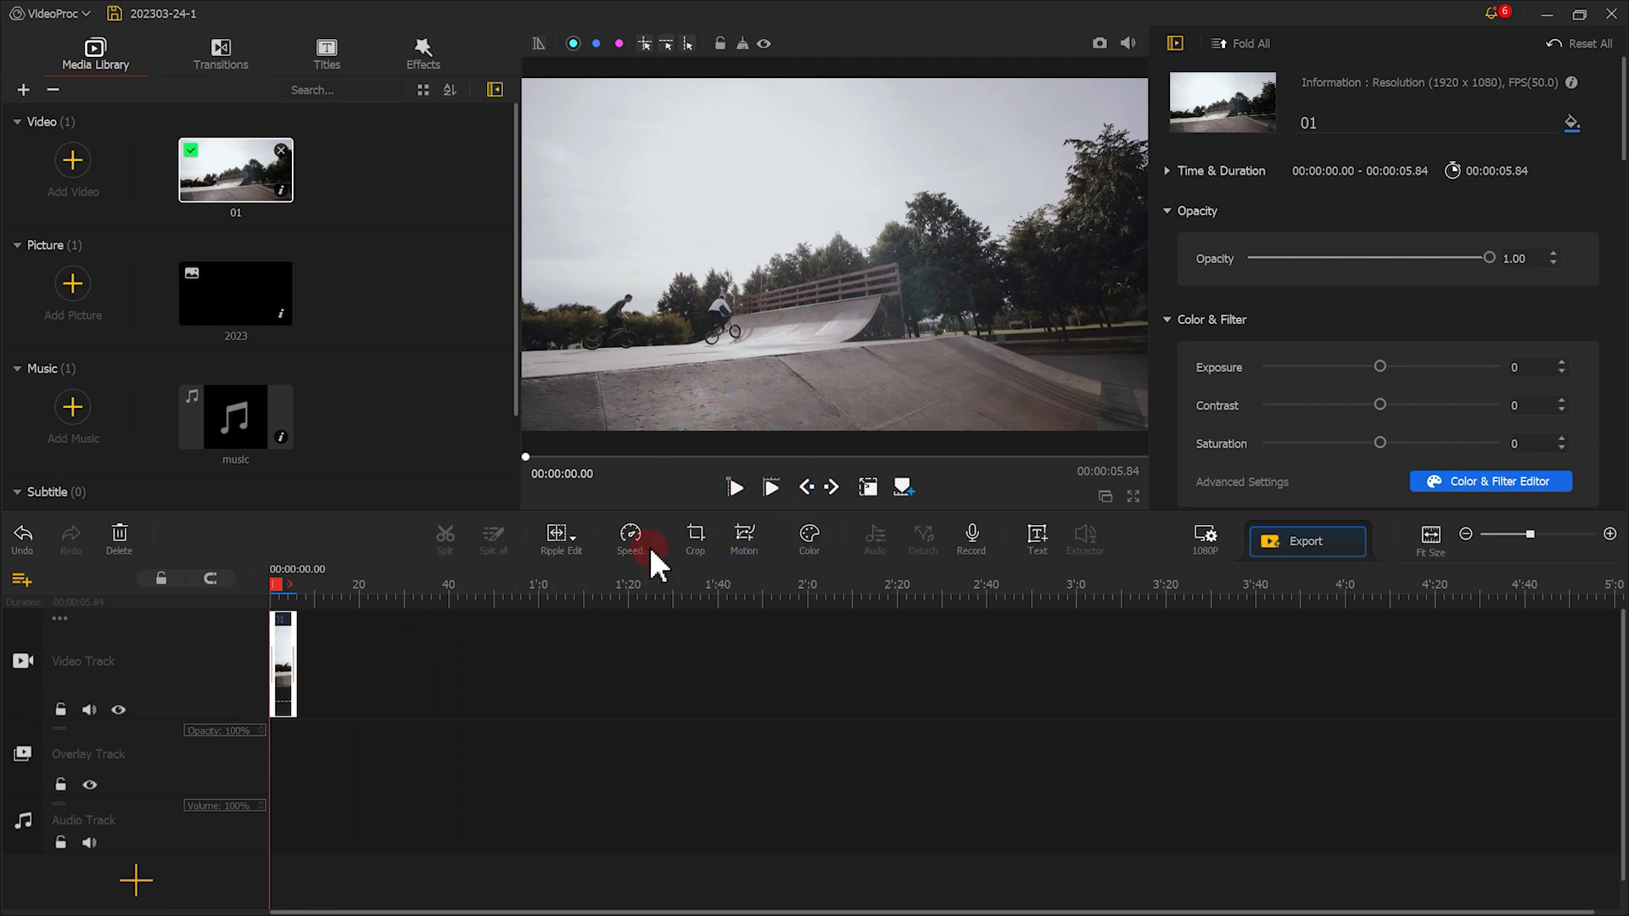
{"action": "left_click", "coordinate": [741, 495]}
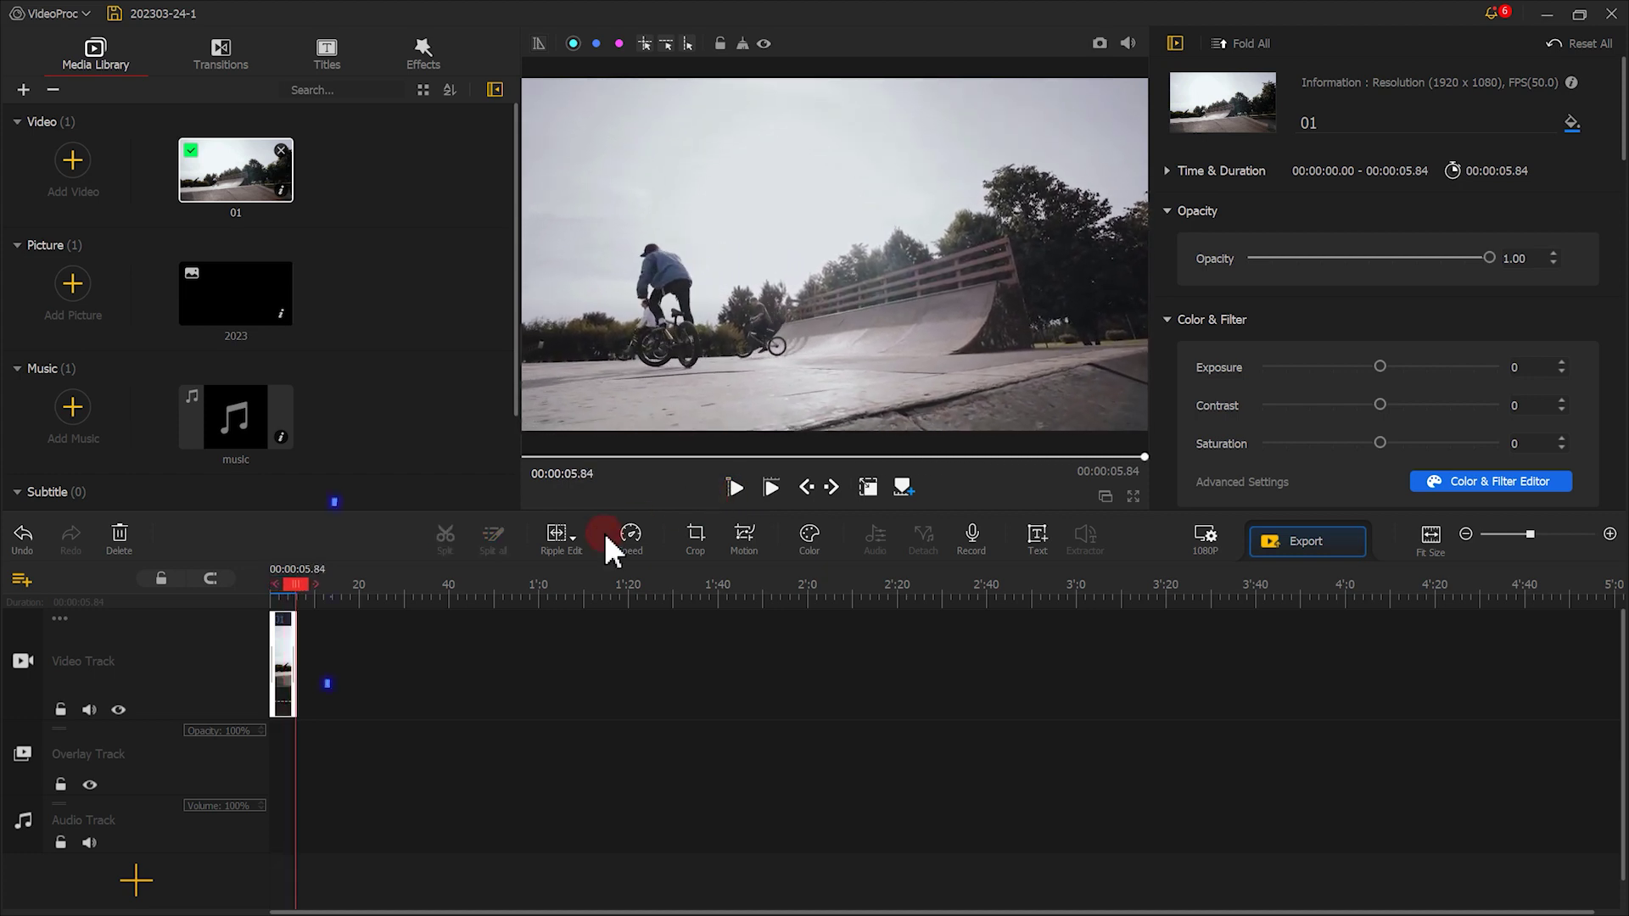
Zoom the timeline in on the clip and move the playhead to 00:00:01.46
{"action": "left_click", "coordinate": [329, 586]}
{"action": "left_click_drag", "start_coordinate": [303, 594], "coordinate": [1230, 587]}
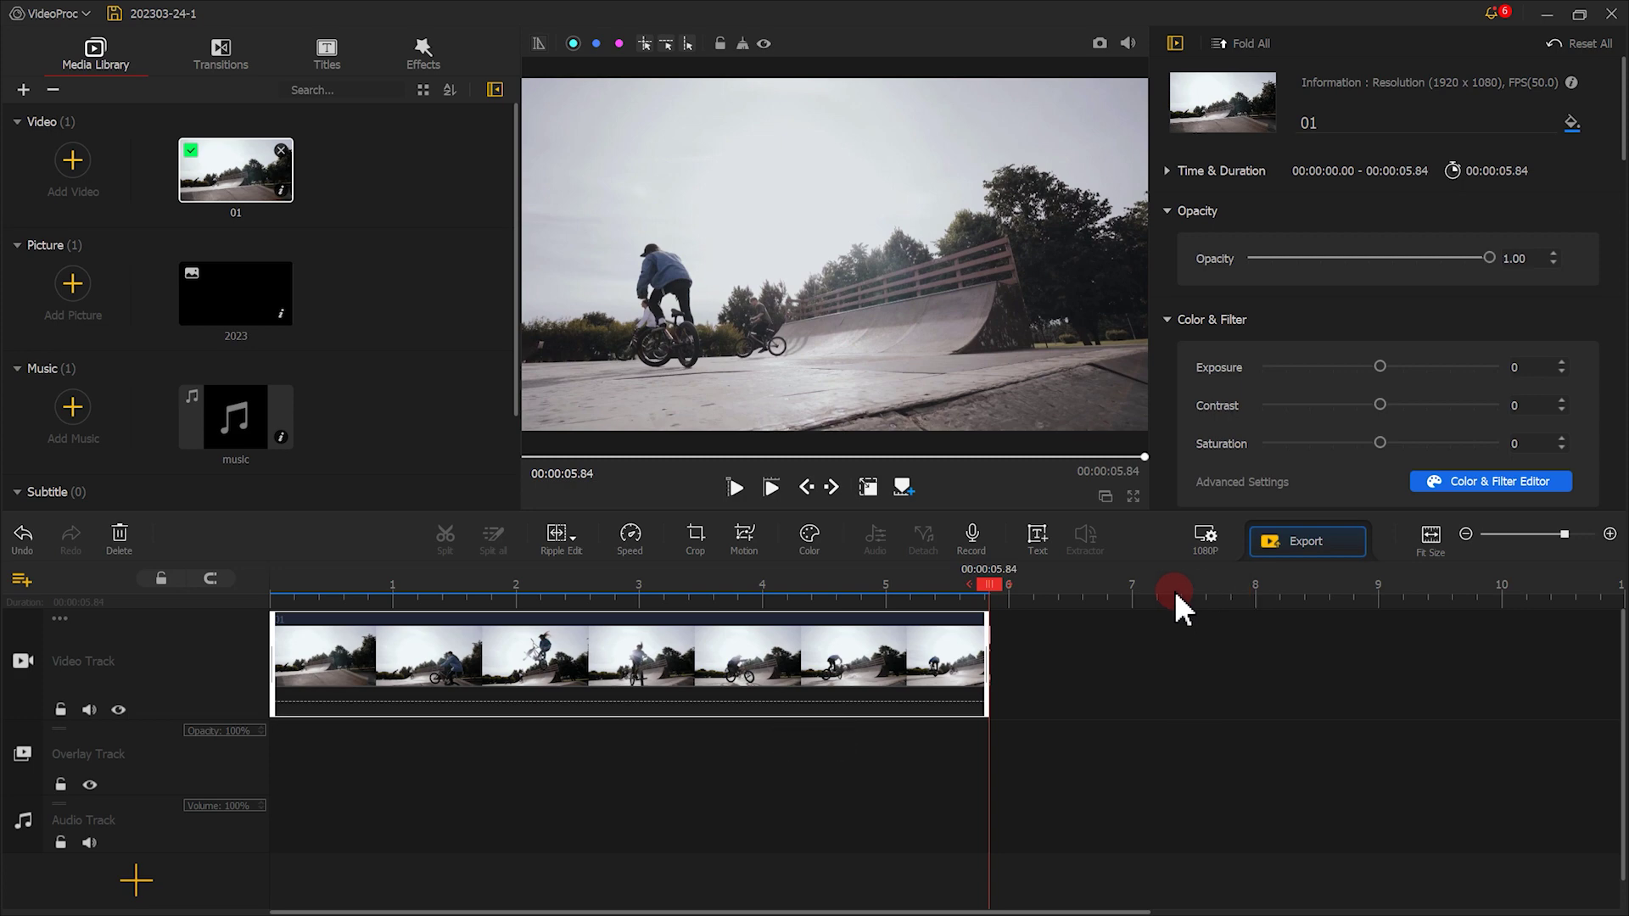
{"action": "left_click_drag", "start_coordinate": [991, 583], "coordinate": [459, 580]}
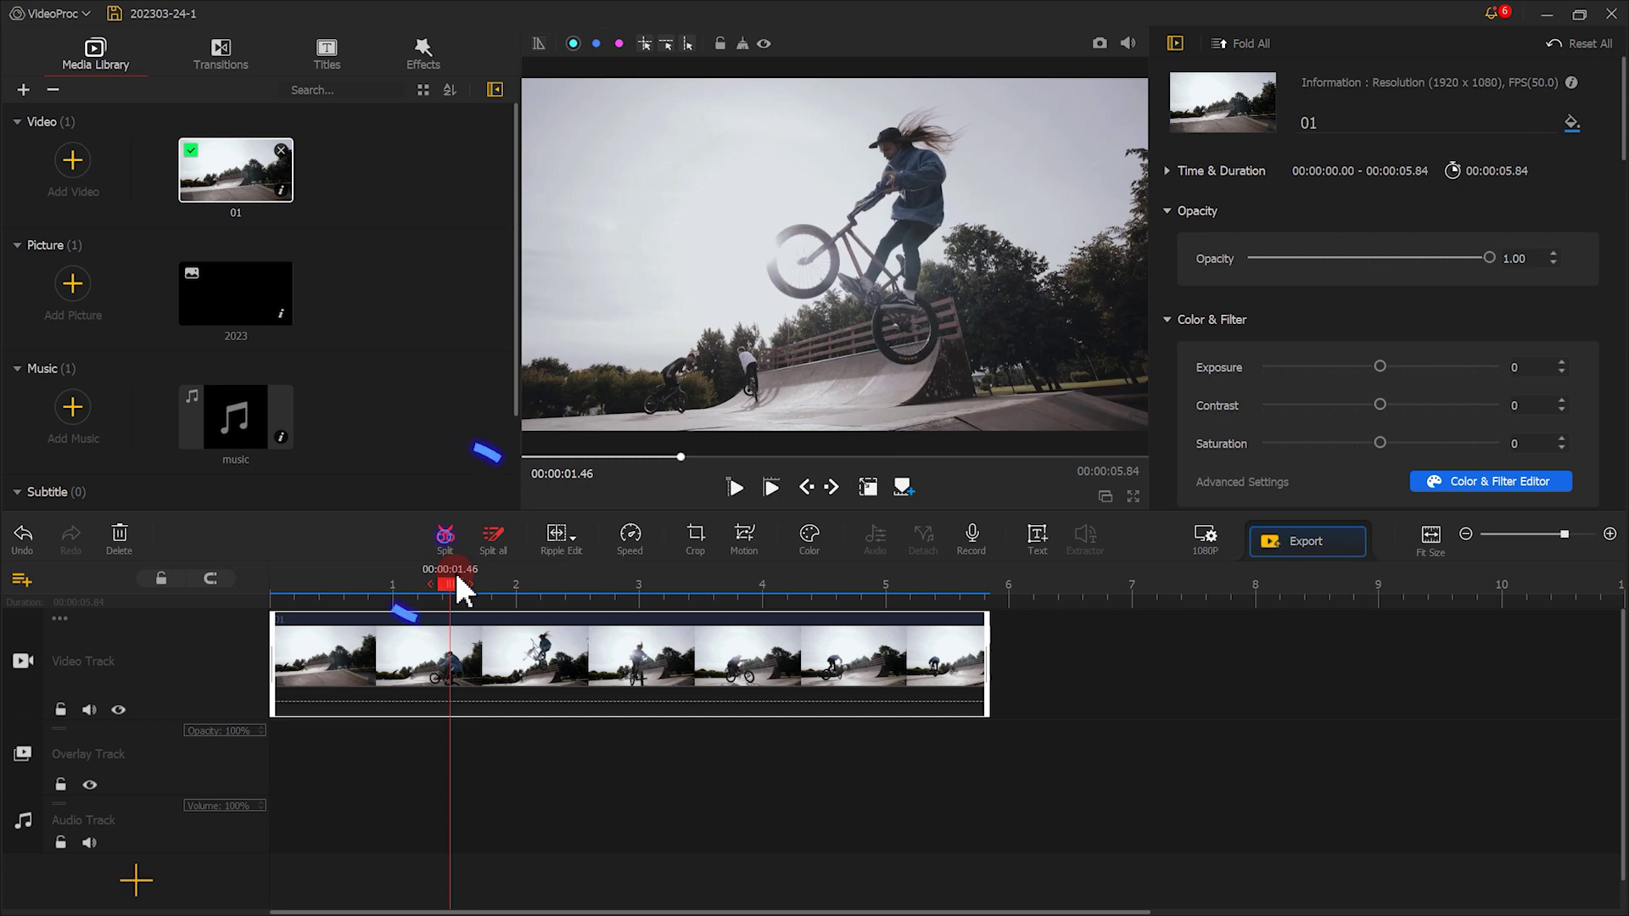
Split clip 01 at 00:00:01.46, delete the opening piece, and return the playhead to 0
{"action": "left_click", "coordinate": [445, 546]}
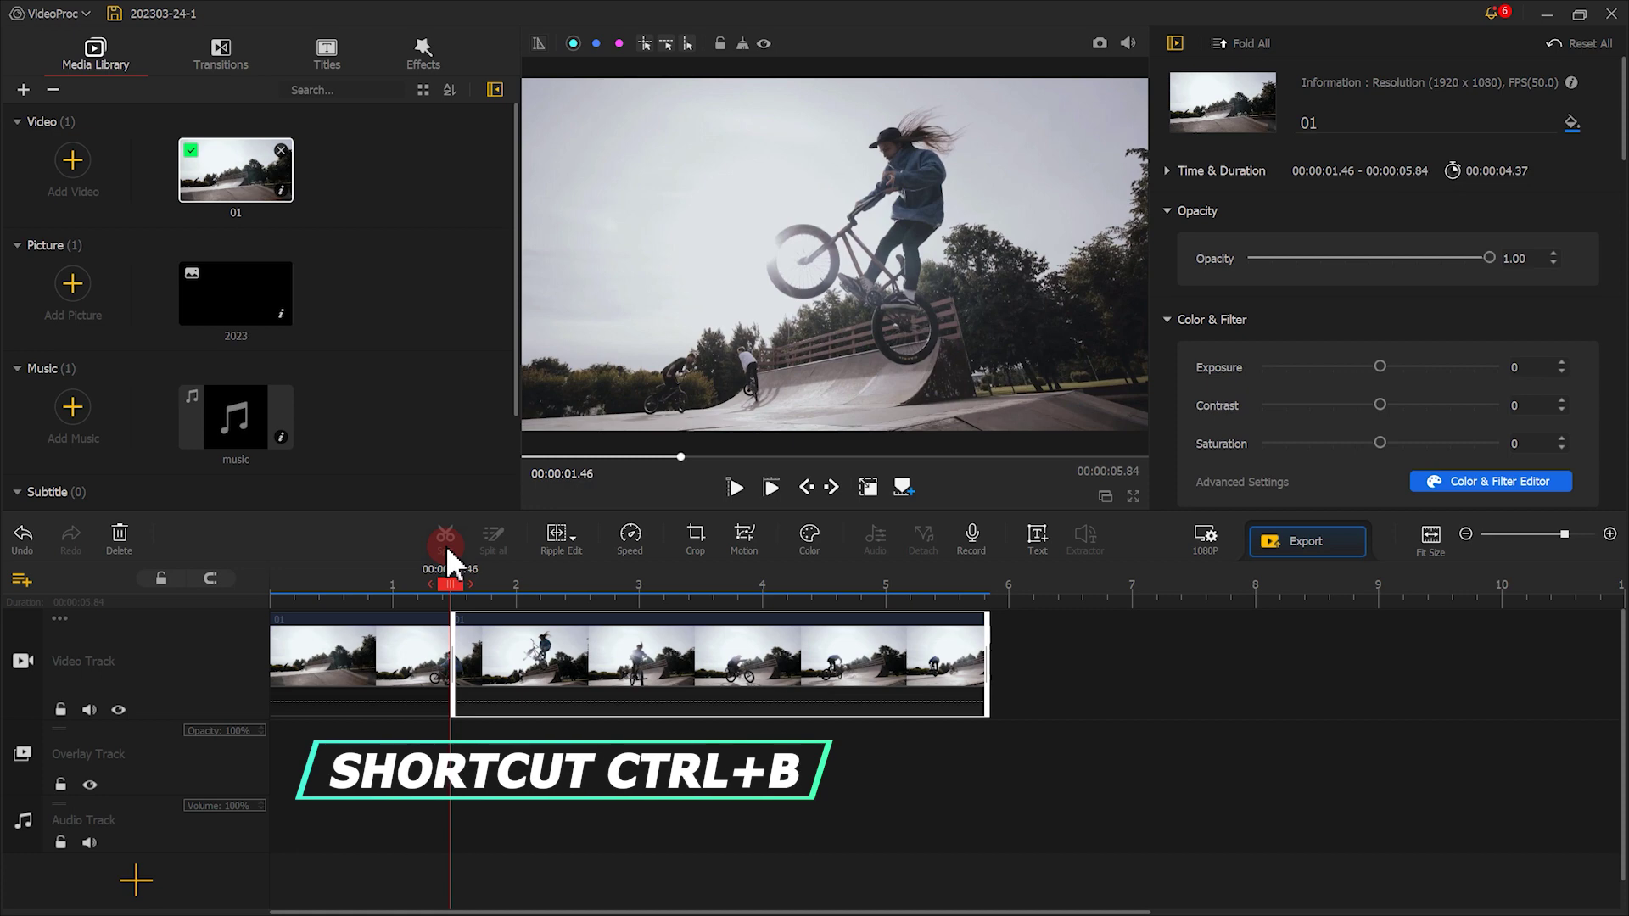
{"action": "left_click", "coordinate": [413, 613]}
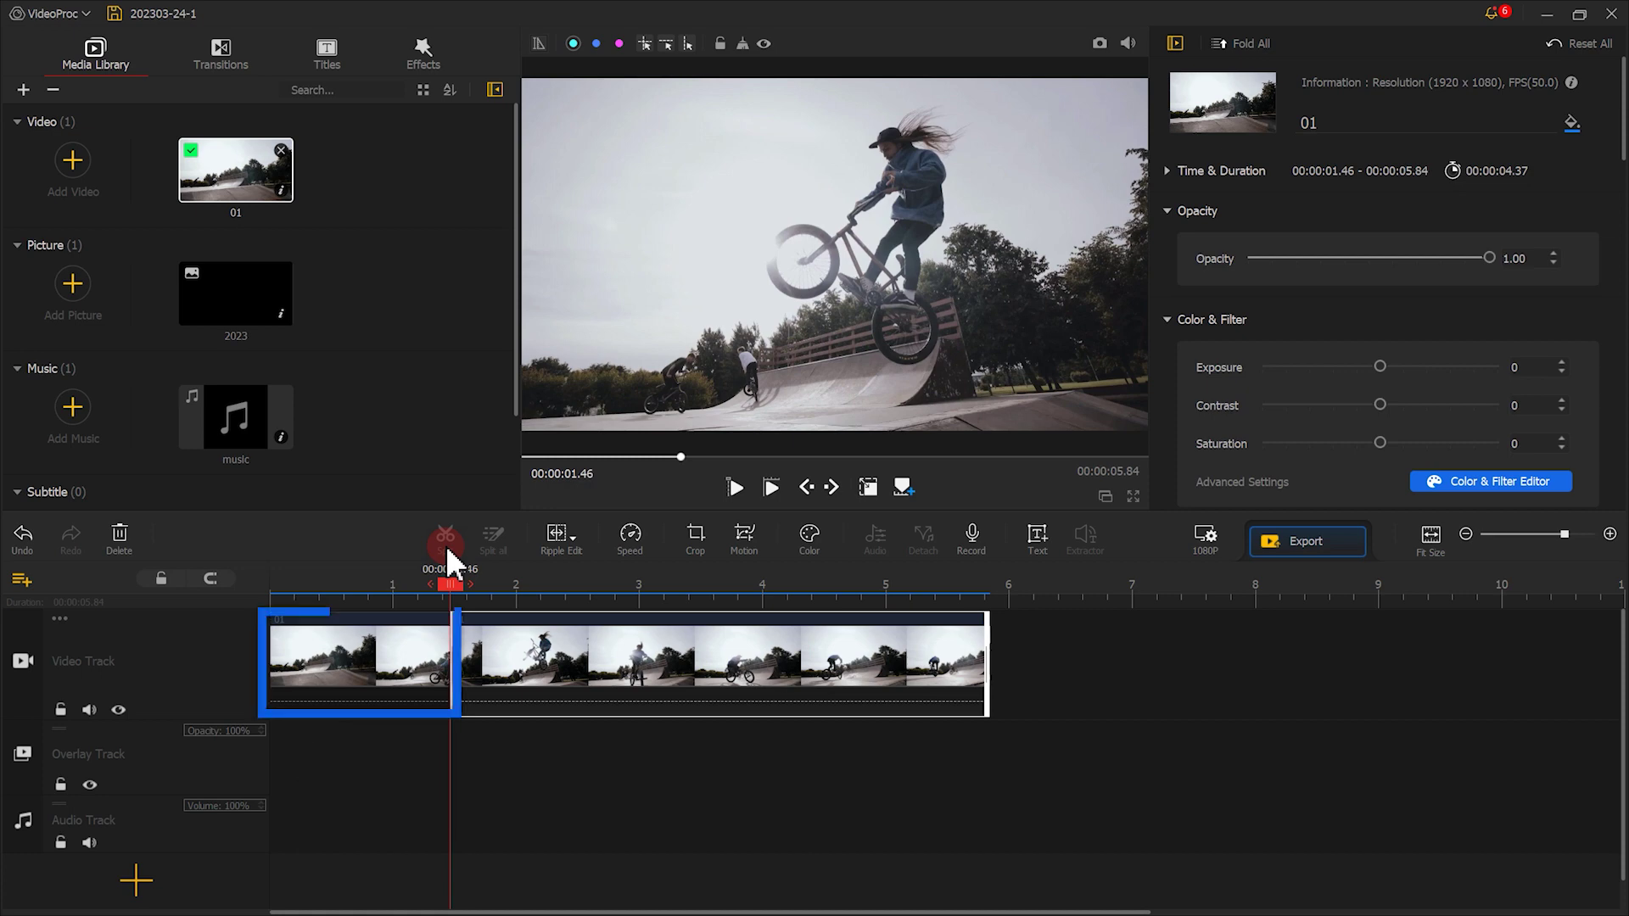
{"action": "left_click", "coordinate": [369, 647]}
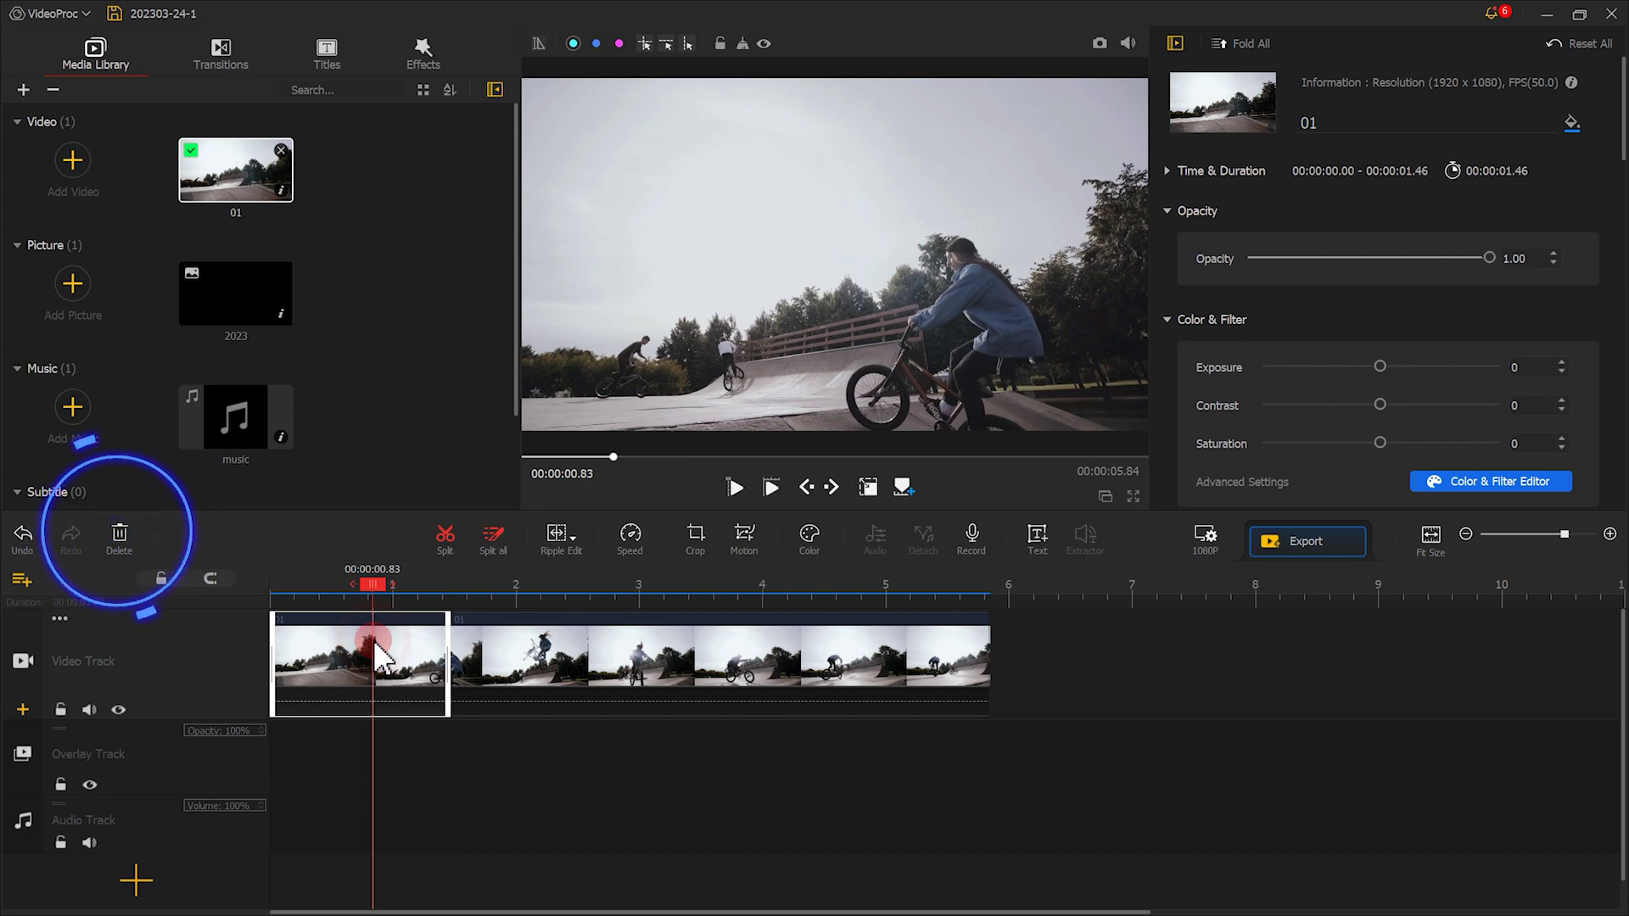
{"action": "left_click", "coordinate": [210, 579]}
{"action": "left_click", "coordinate": [132, 543]}
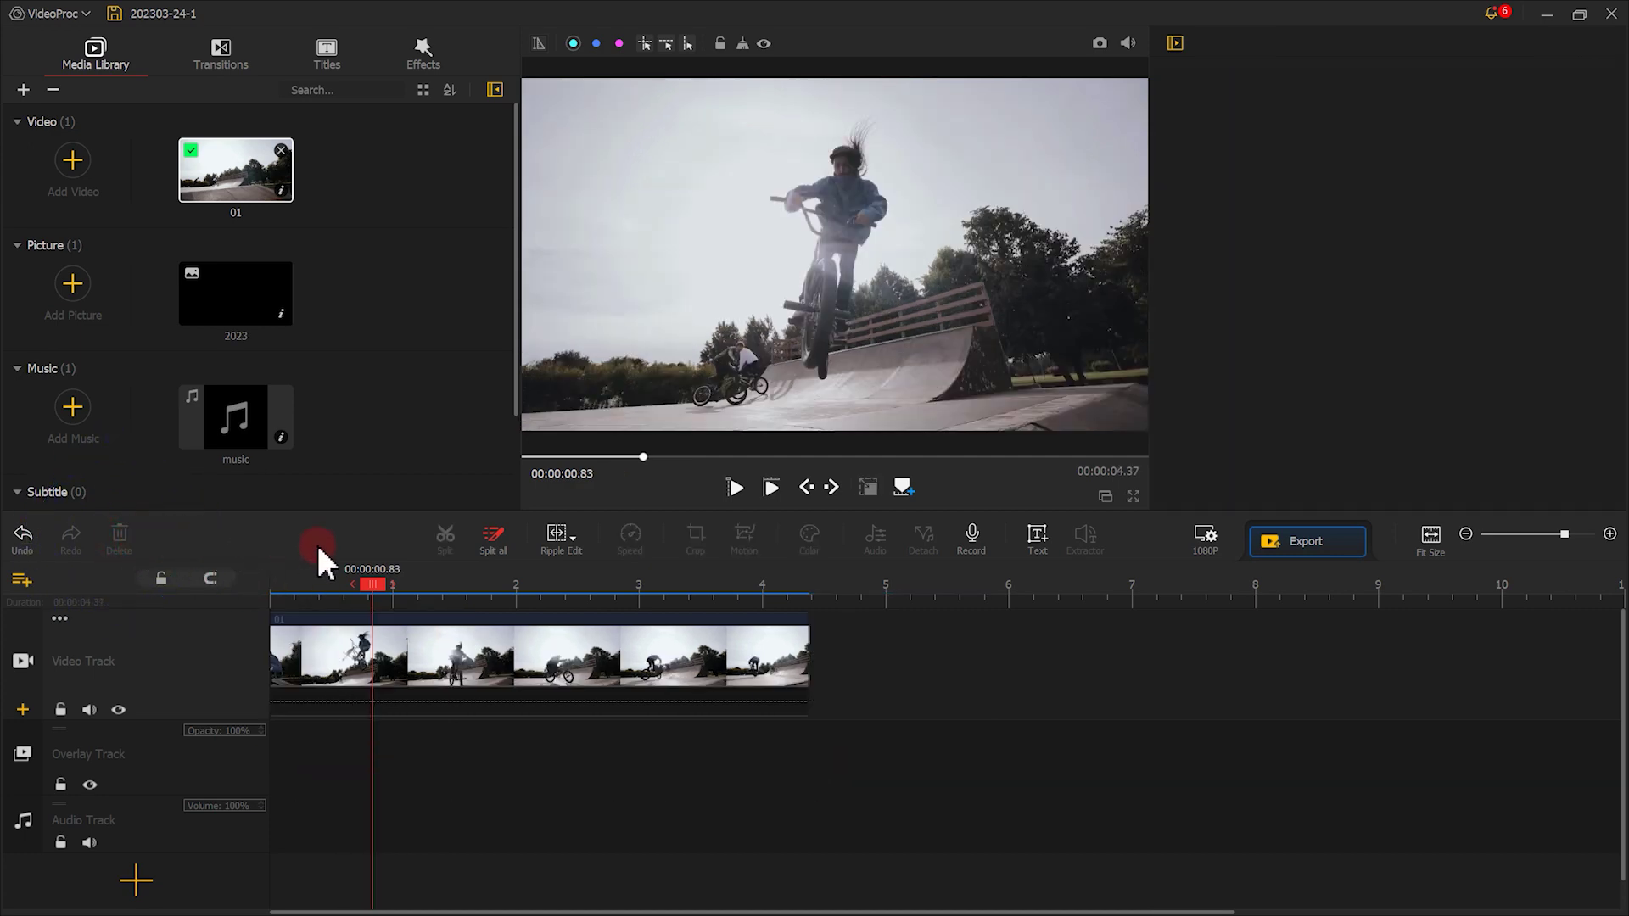
{"action": "left_click_drag", "start_coordinate": [376, 593], "coordinate": [240, 604]}
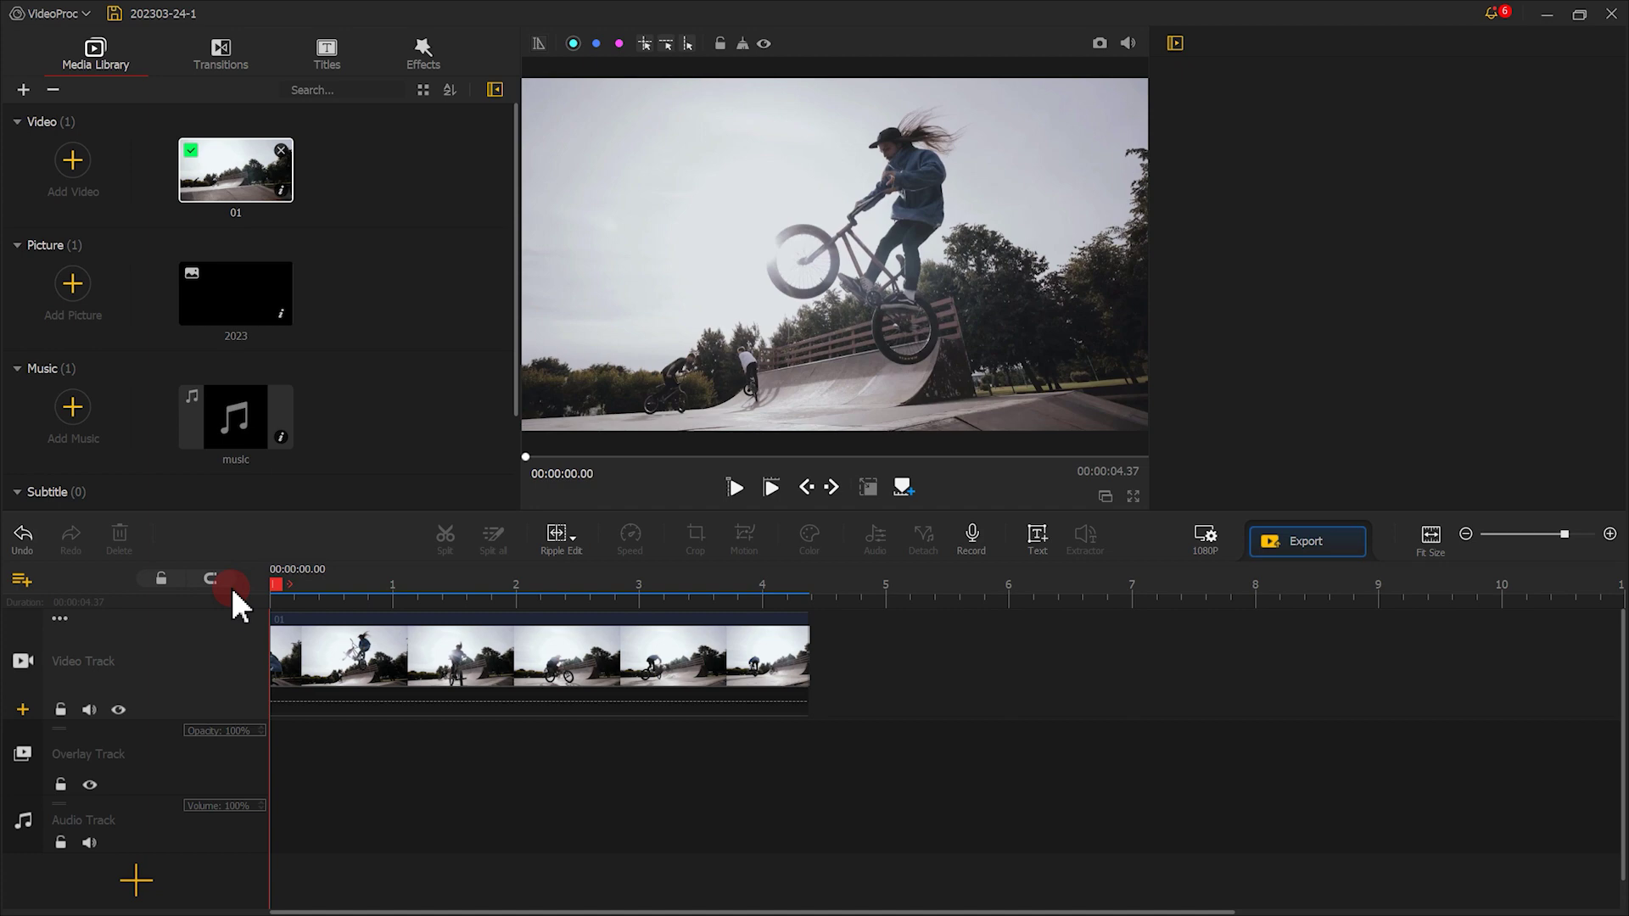
Snapshot the jump frame, import the PNG, and place it on the overlay track
{"action": "left_click", "coordinate": [1101, 42]}
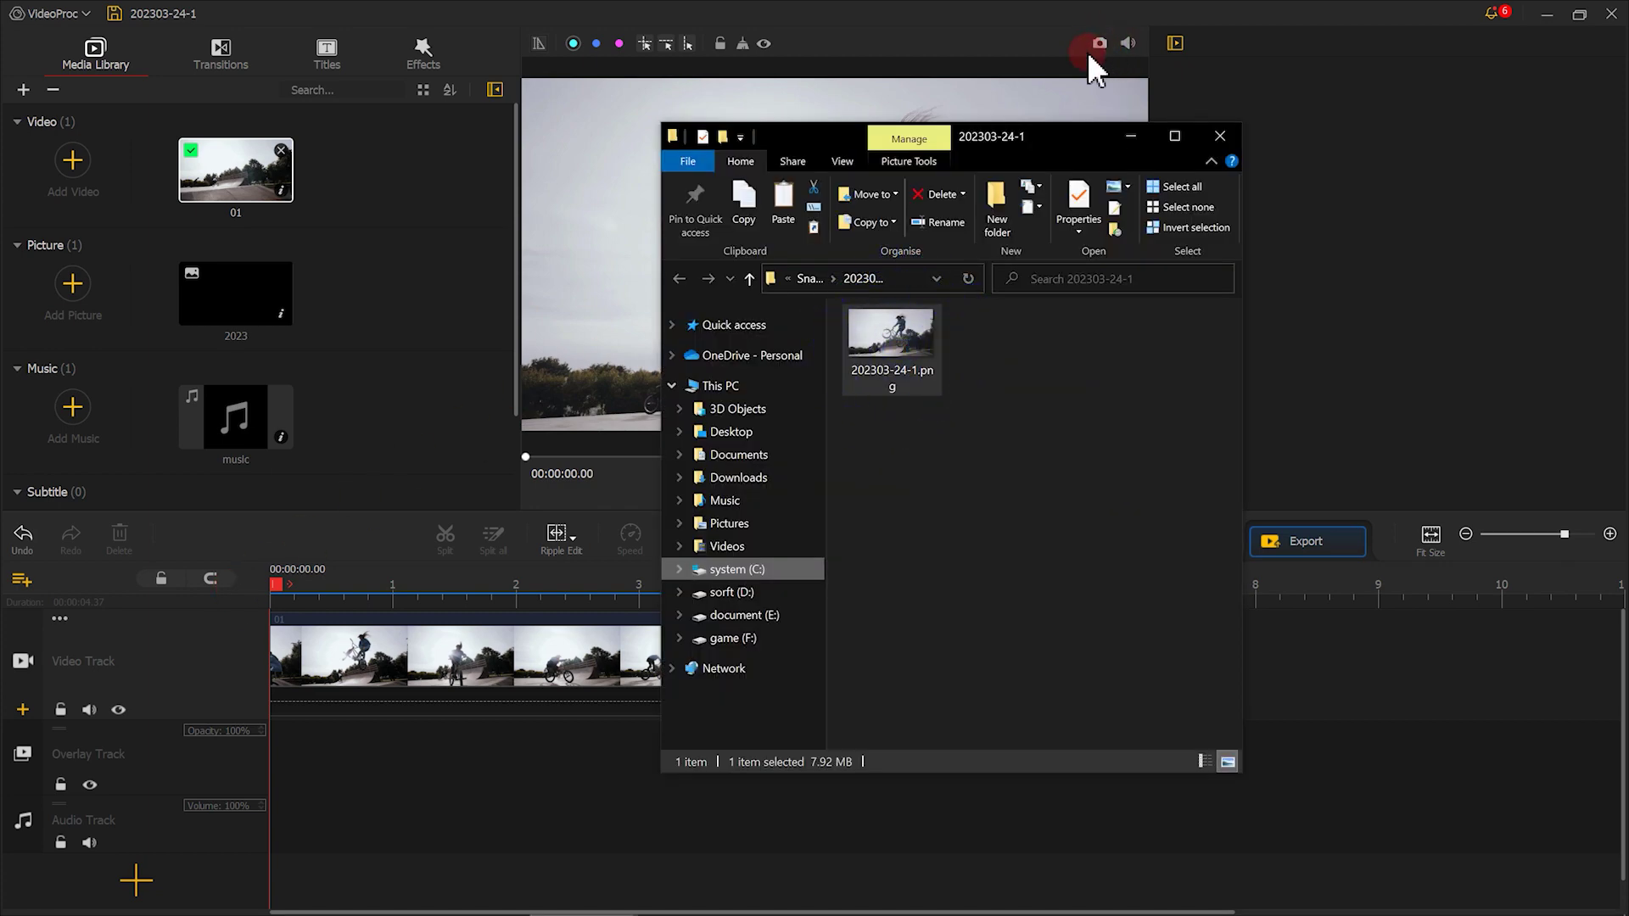
{"action": "left_click_drag", "start_coordinate": [905, 360], "coordinate": [373, 346]}
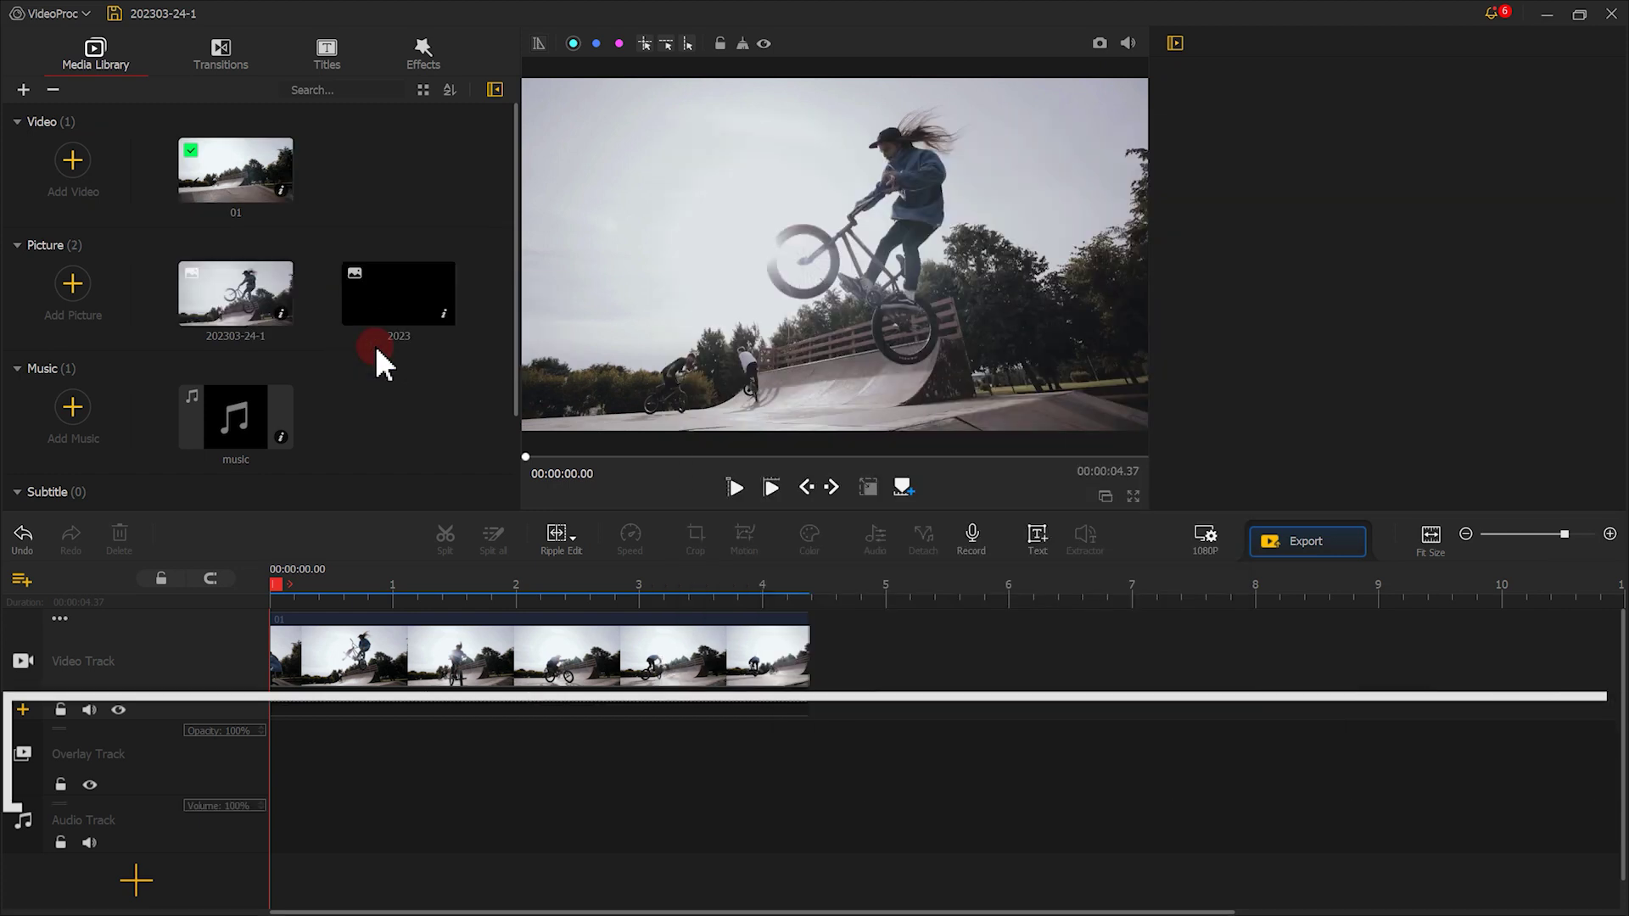
{"action": "left_click_drag", "start_coordinate": [230, 312], "coordinate": [266, 761]}
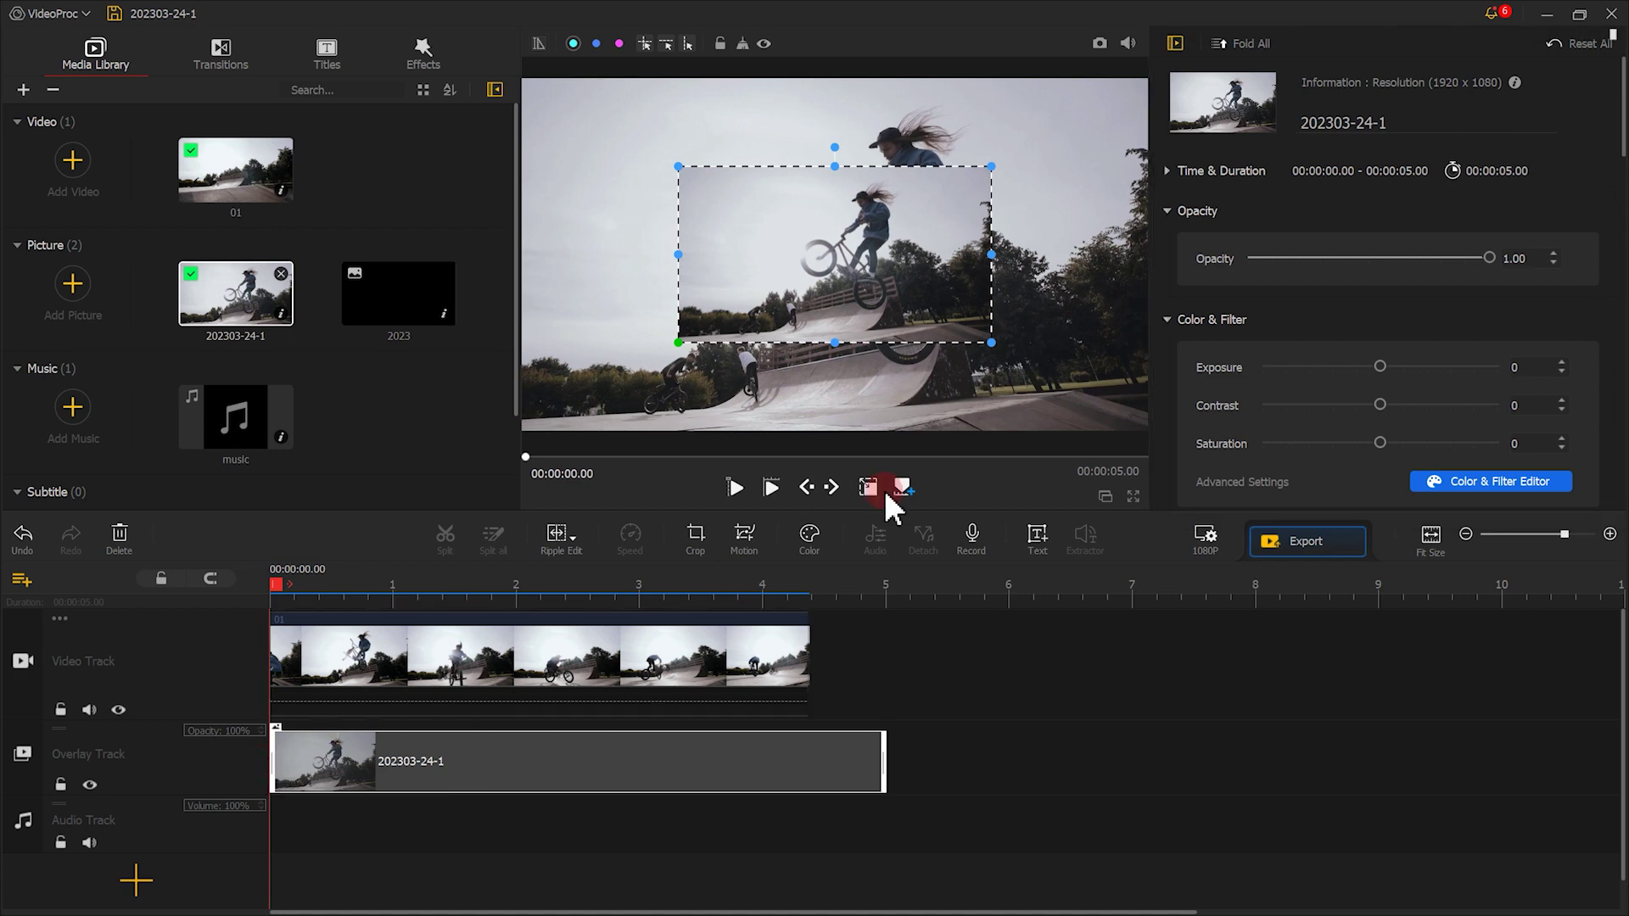
Fit the overlay still to screen height and bring up its Crop settings
{"action": "left_click_drag", "start_coordinate": [1622, 126], "coordinate": [1561, 305]}
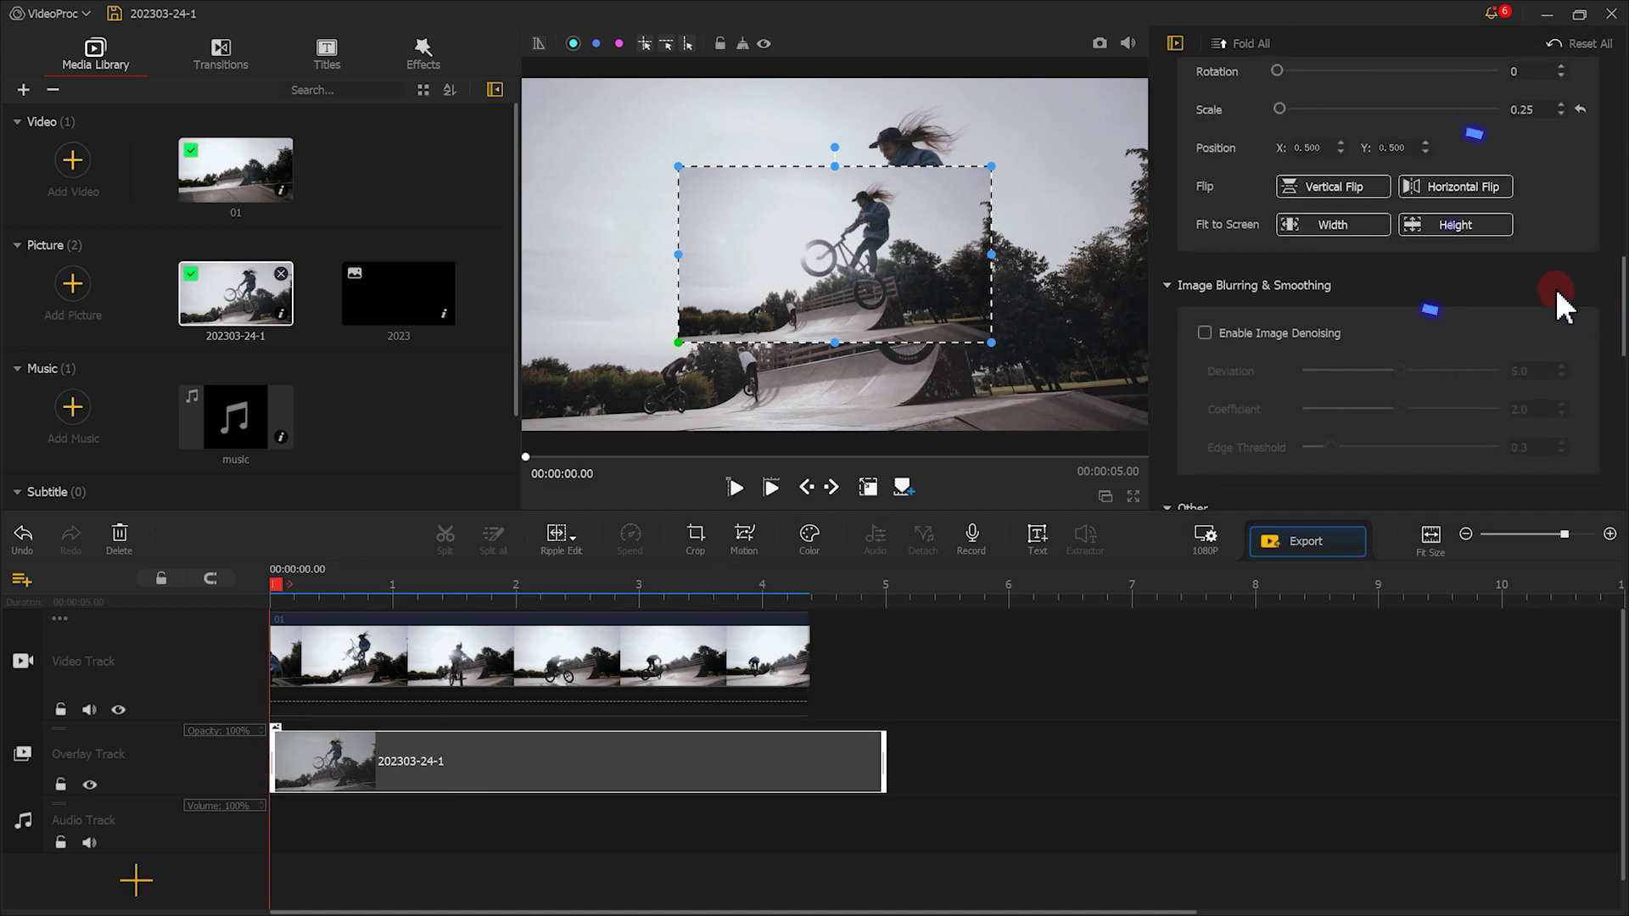
{"action": "left_click", "coordinate": [1451, 227]}
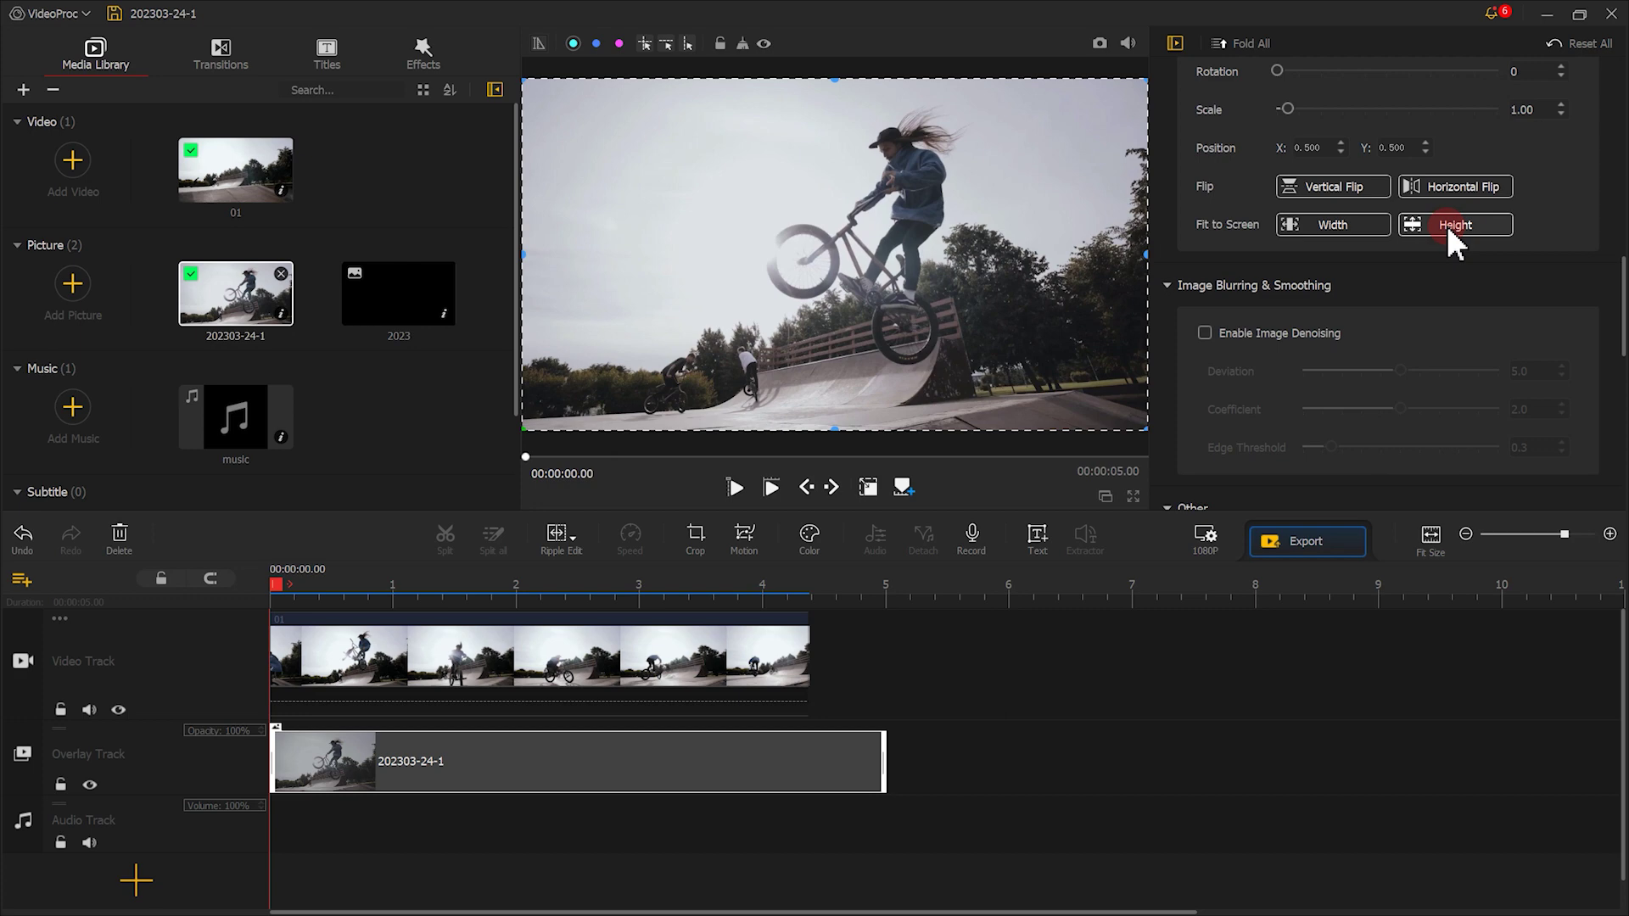
{"action": "left_click", "coordinate": [970, 417]}
{"action": "left_click", "coordinate": [697, 537]}
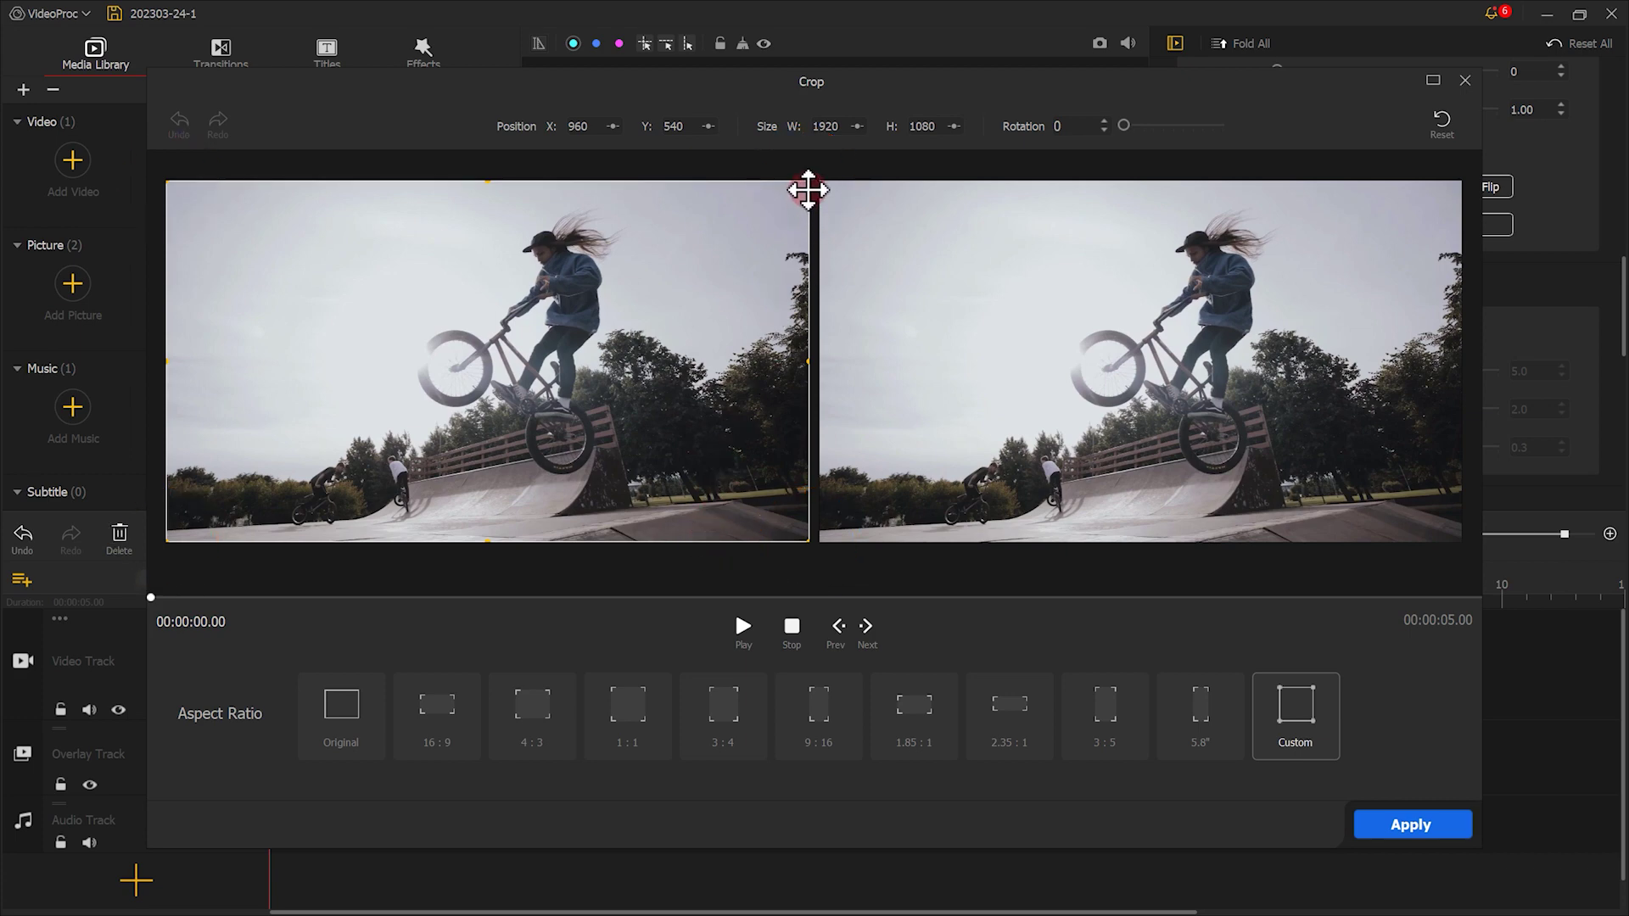
Crop the still to a 427 x 127 strip around the rider's face and hair
{"action": "left_click_drag", "start_coordinate": [808, 183], "coordinate": [605, 246]}
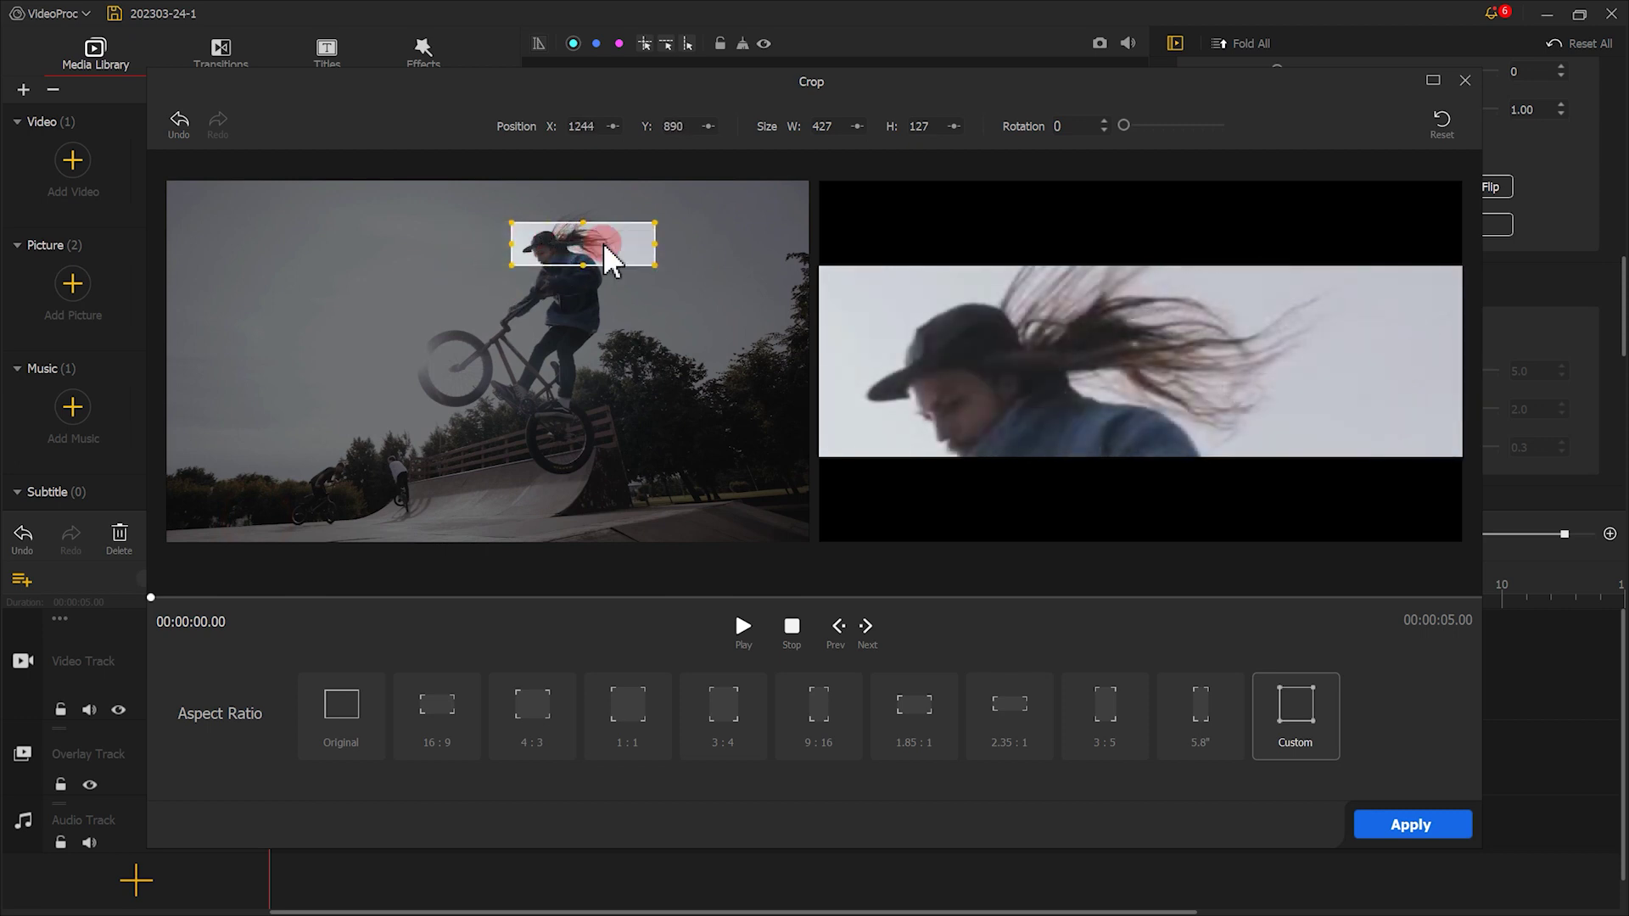
{"action": "left_click", "coordinate": [1422, 823]}
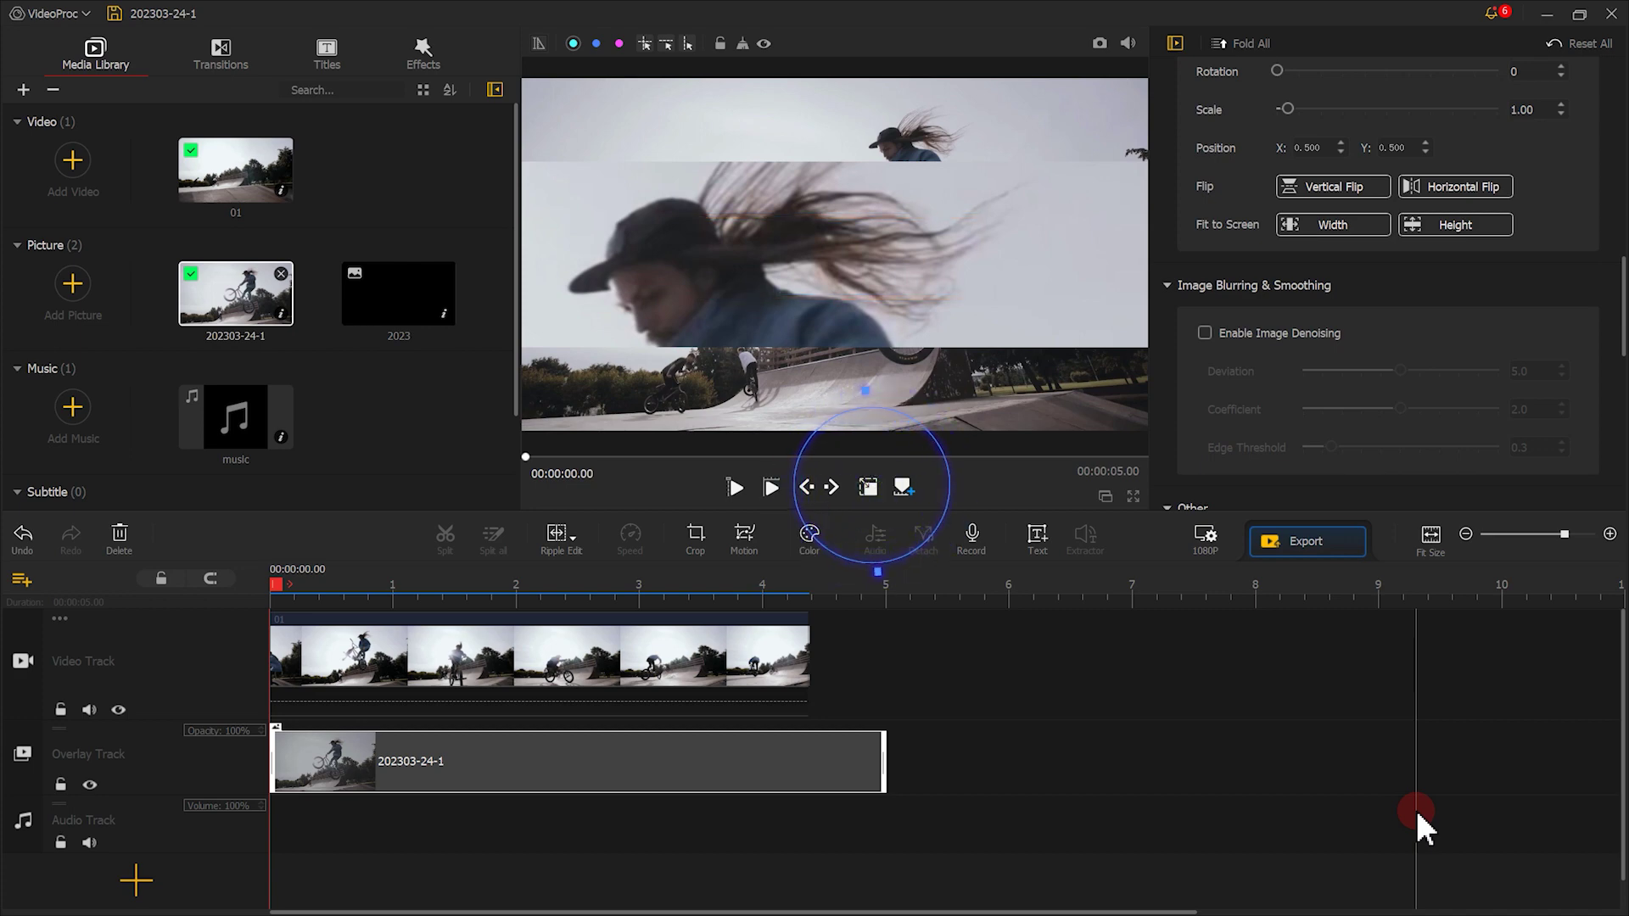
Scale the head strip to 0.04 and move it to X 0.642, Y 0.828
{"action": "left_click", "coordinate": [871, 487]}
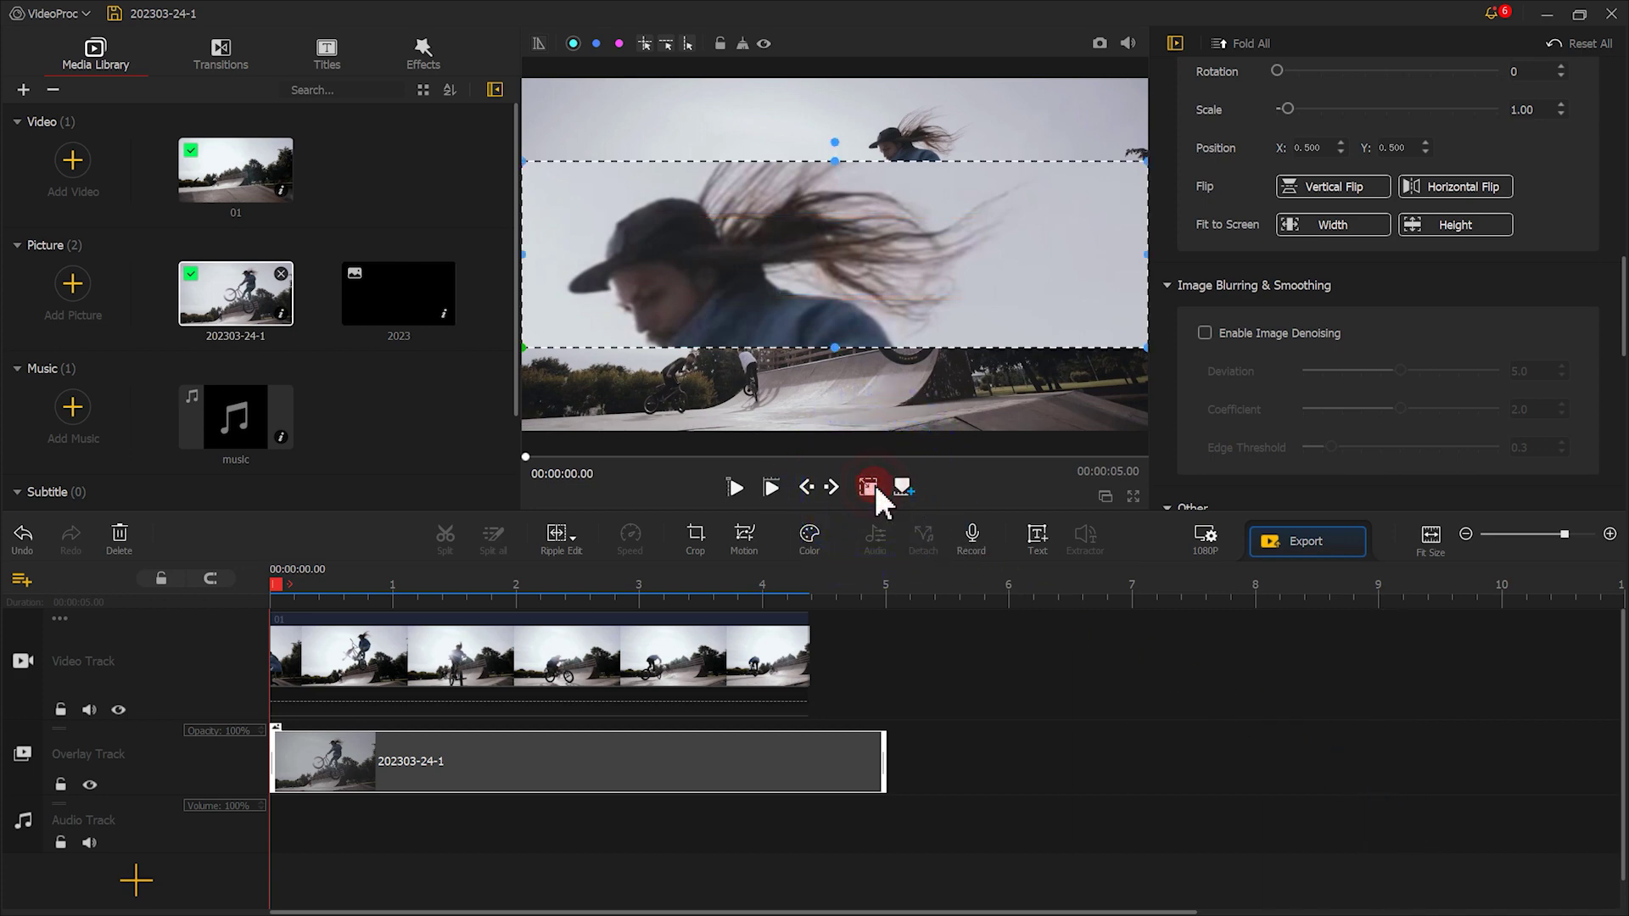
{"action": "left_click_drag", "start_coordinate": [1145, 157], "coordinate": [661, 289]}
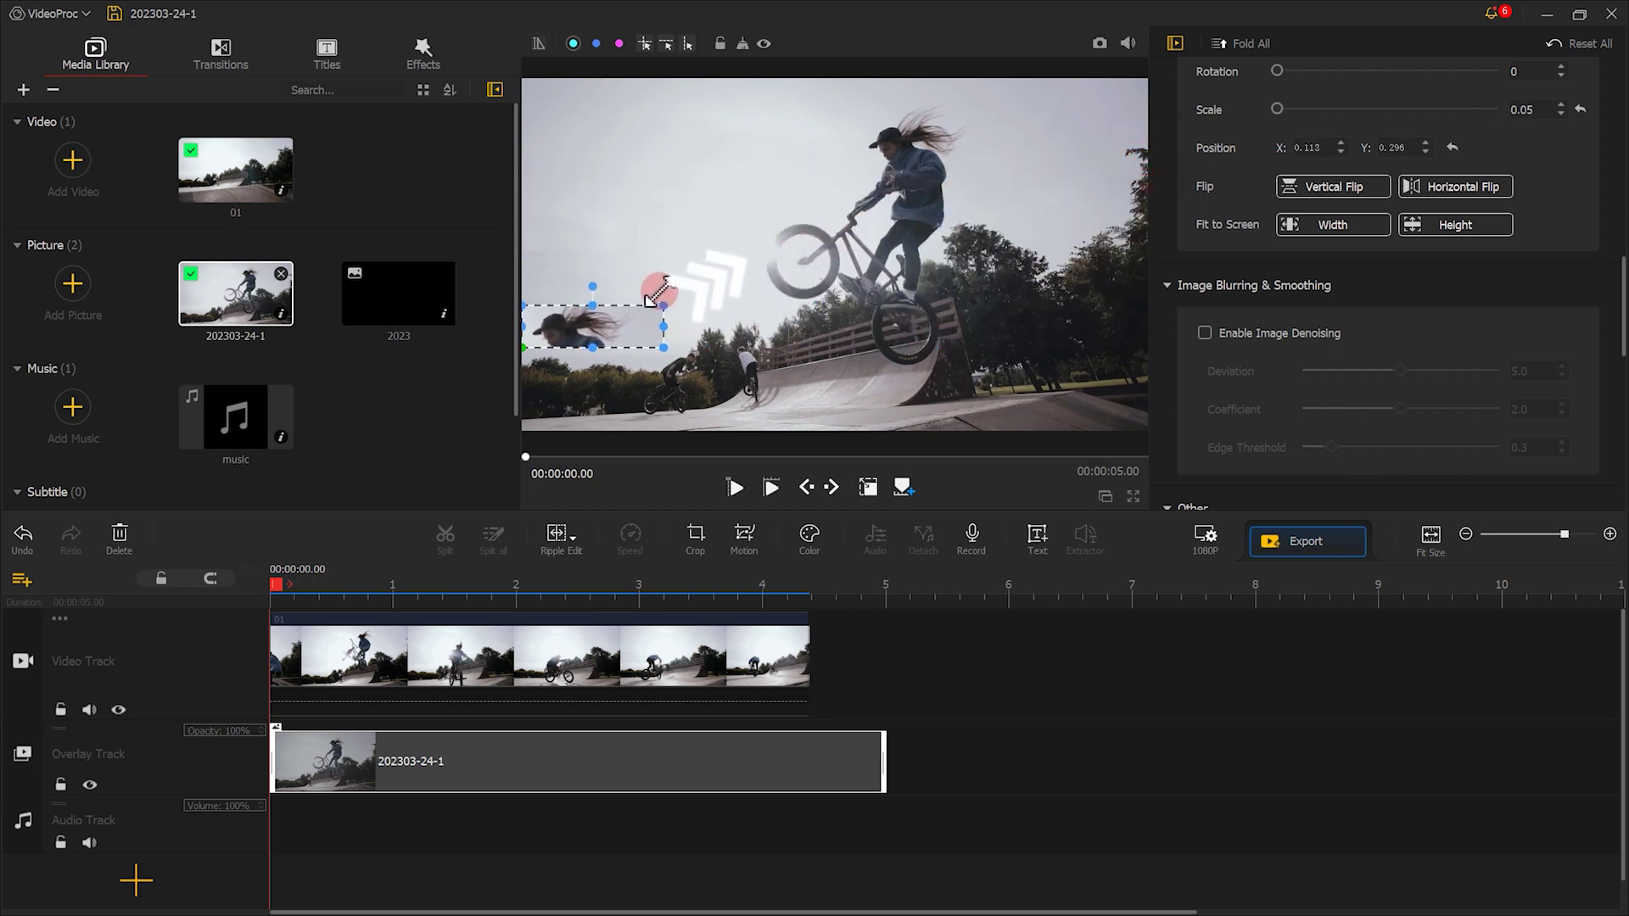
{"action": "left_click_drag", "start_coordinate": [625, 312], "coordinate": [976, 142]}
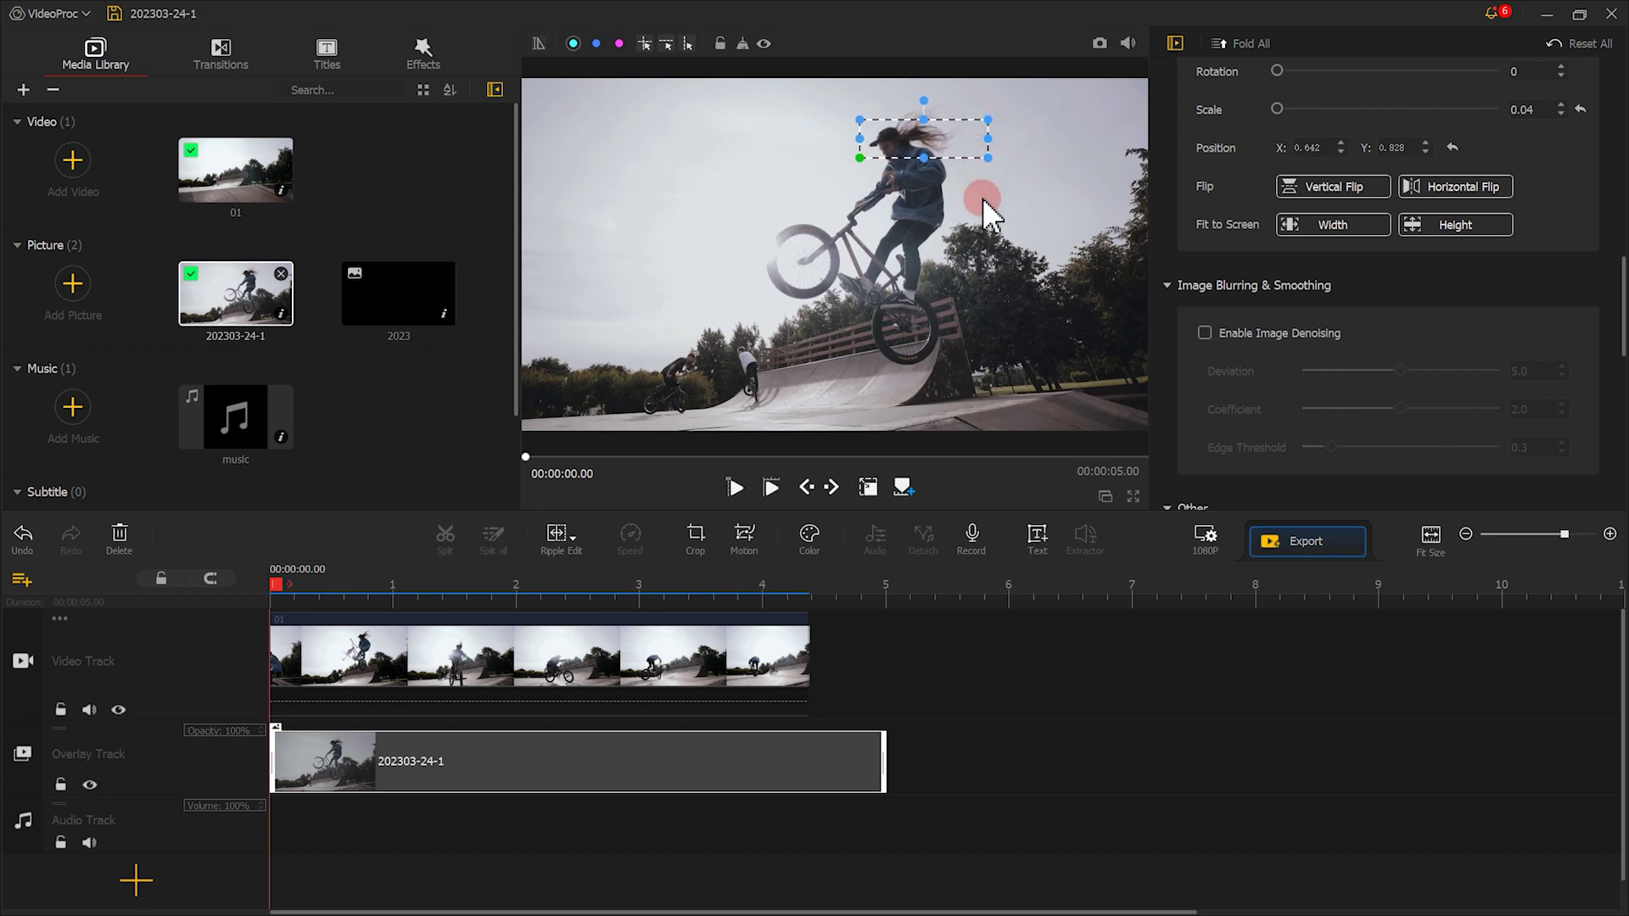
{"action": "left_click", "coordinate": [992, 238]}
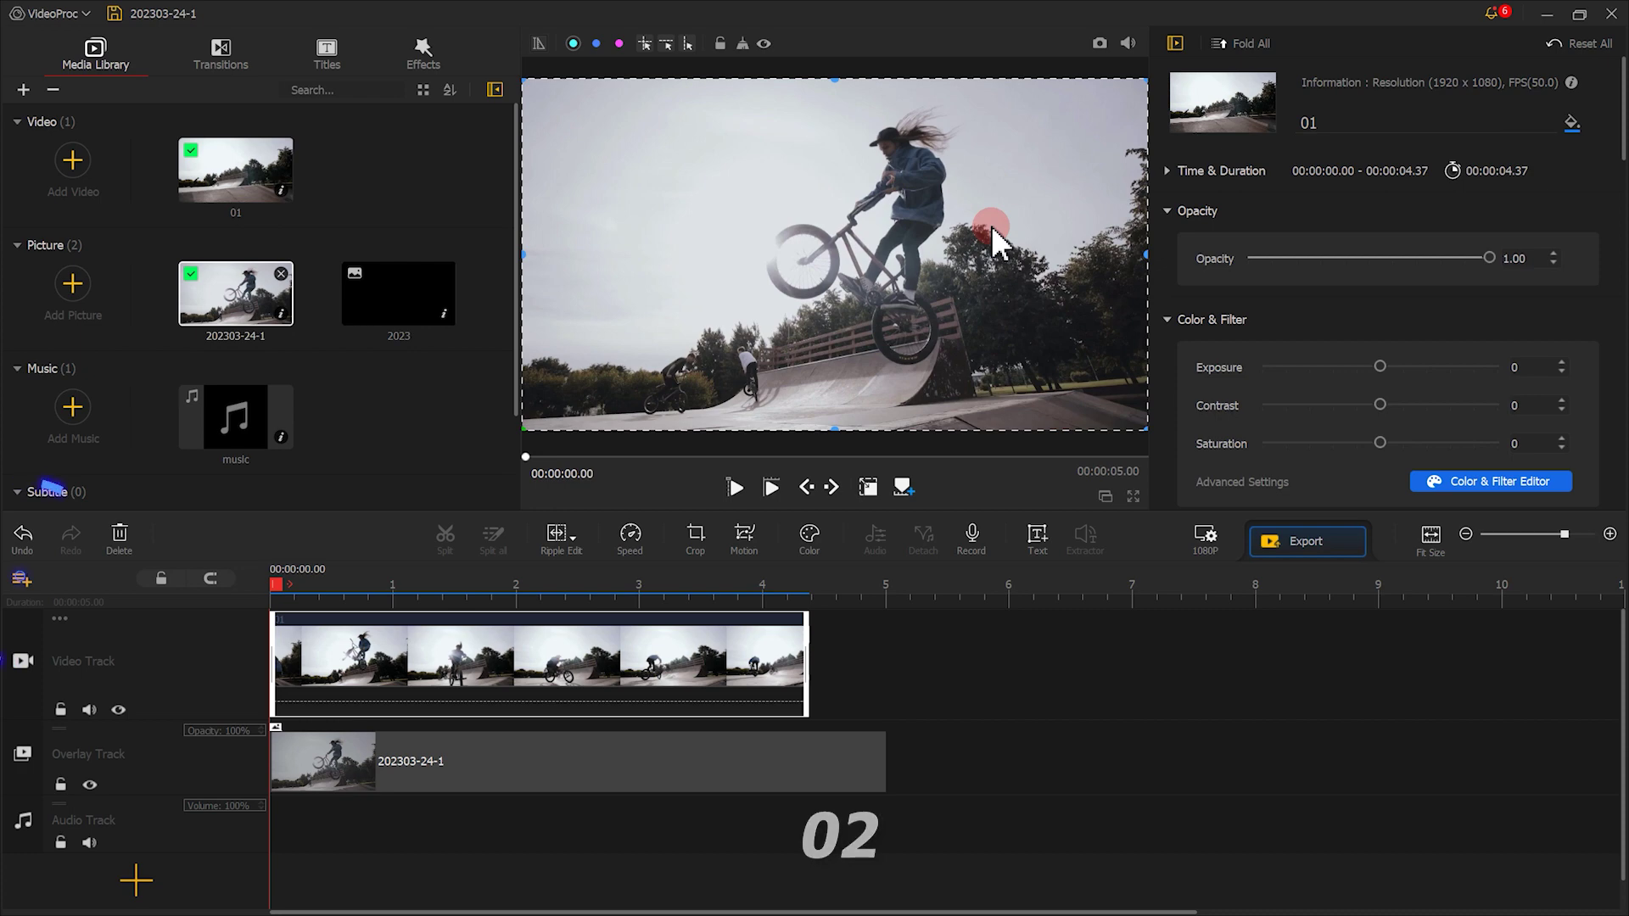
{"action": "left_click", "coordinate": [21, 580]}
Add another overlay track holding a full-screen copy of the jump still
{"action": "left_click", "coordinate": [42, 587]}
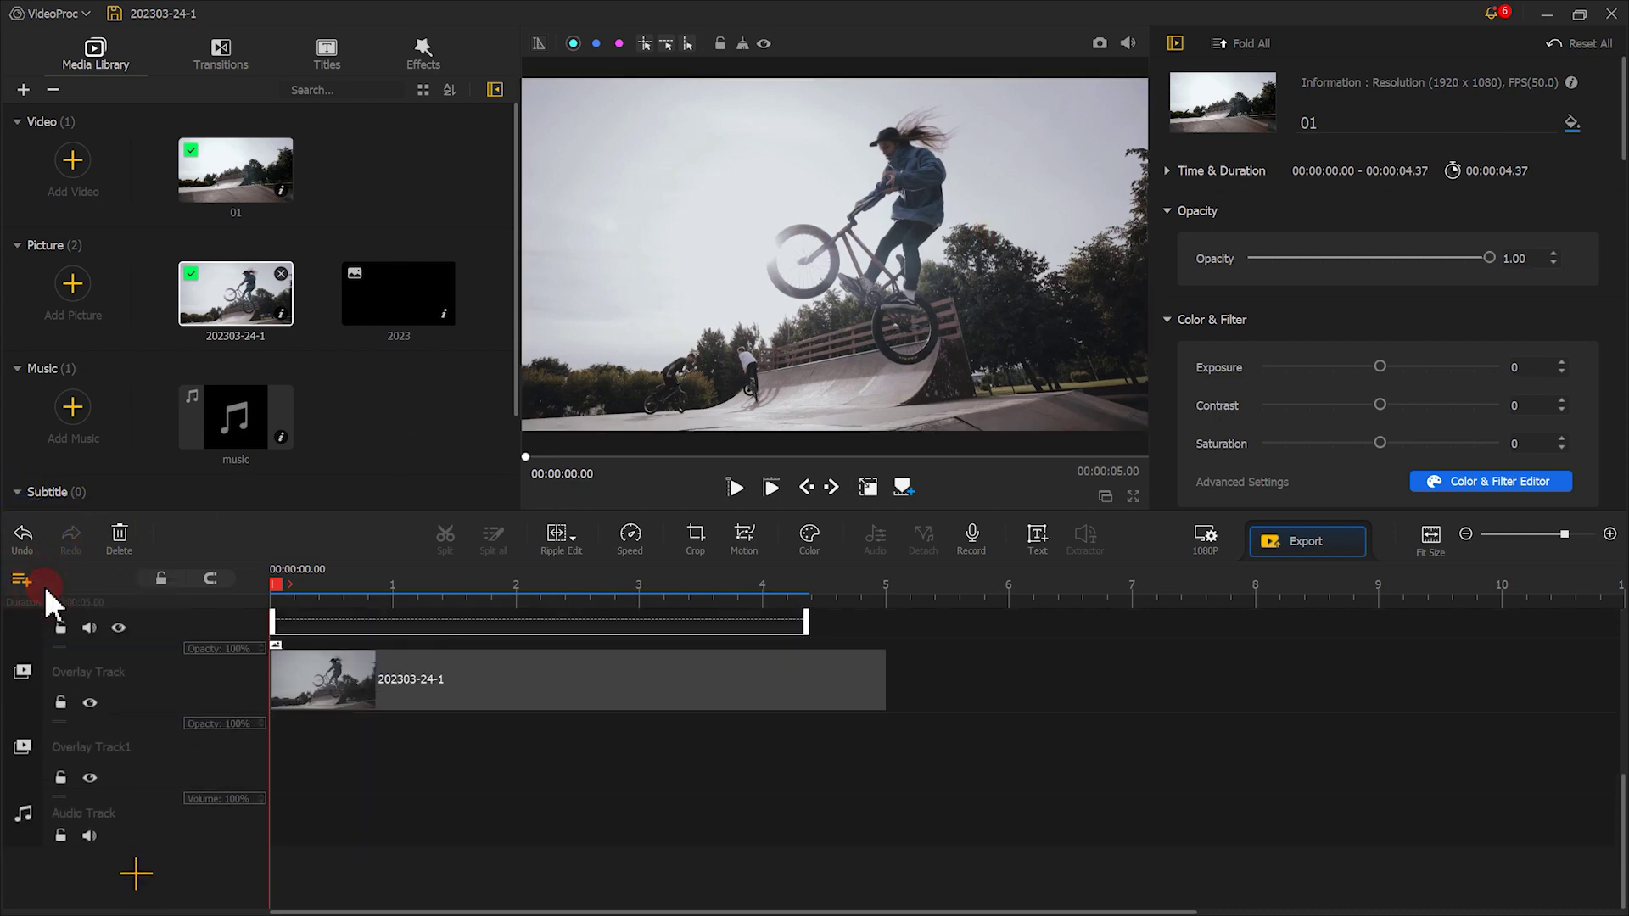
{"action": "left_click_drag", "start_coordinate": [237, 309], "coordinate": [270, 782]}
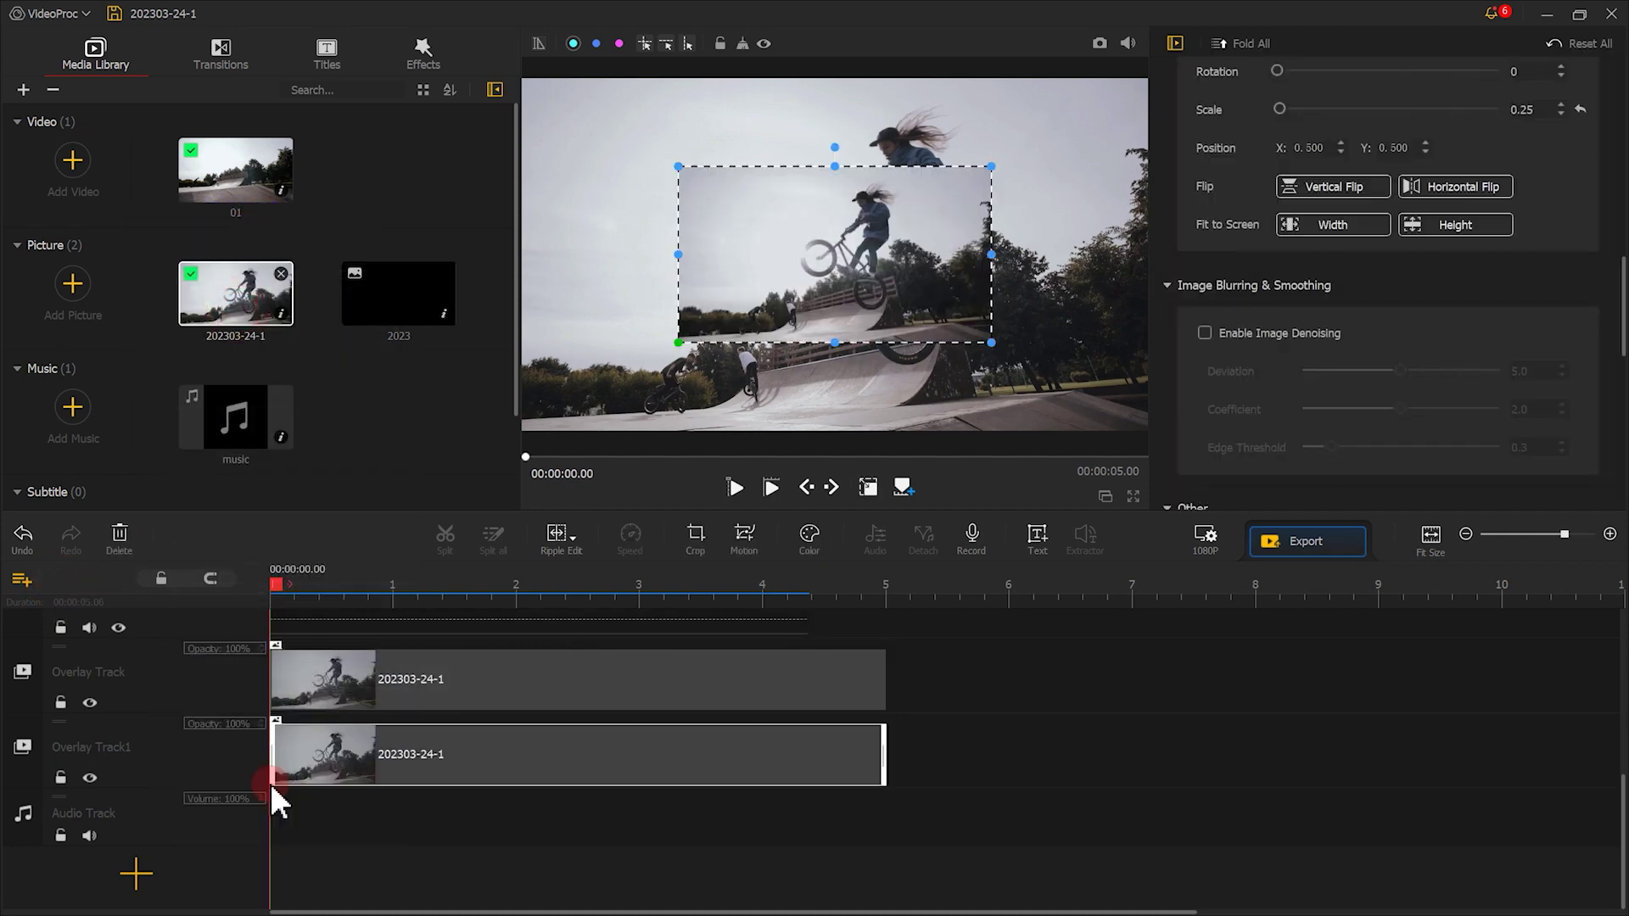
{"action": "left_click", "coordinate": [1452, 226]}
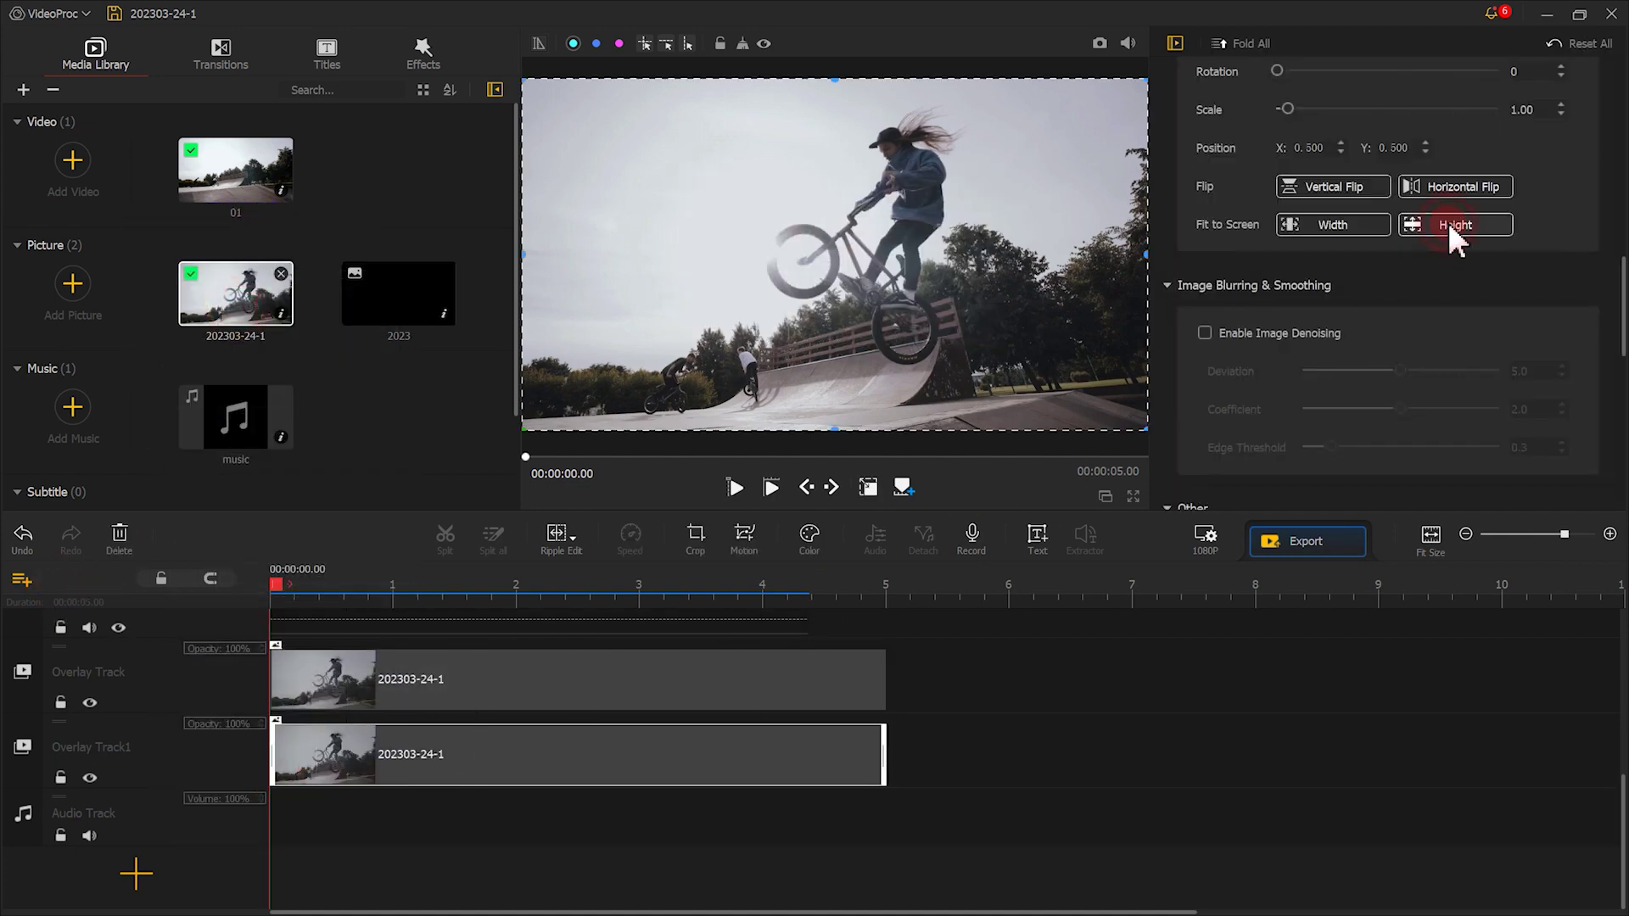
{"action": "left_click", "coordinate": [696, 534]}
Crop the copy to a thin strip, scale it to 0.08, and place it on the front wheel
{"action": "left_click_drag", "start_coordinate": [806, 184], "coordinate": [586, 304]}
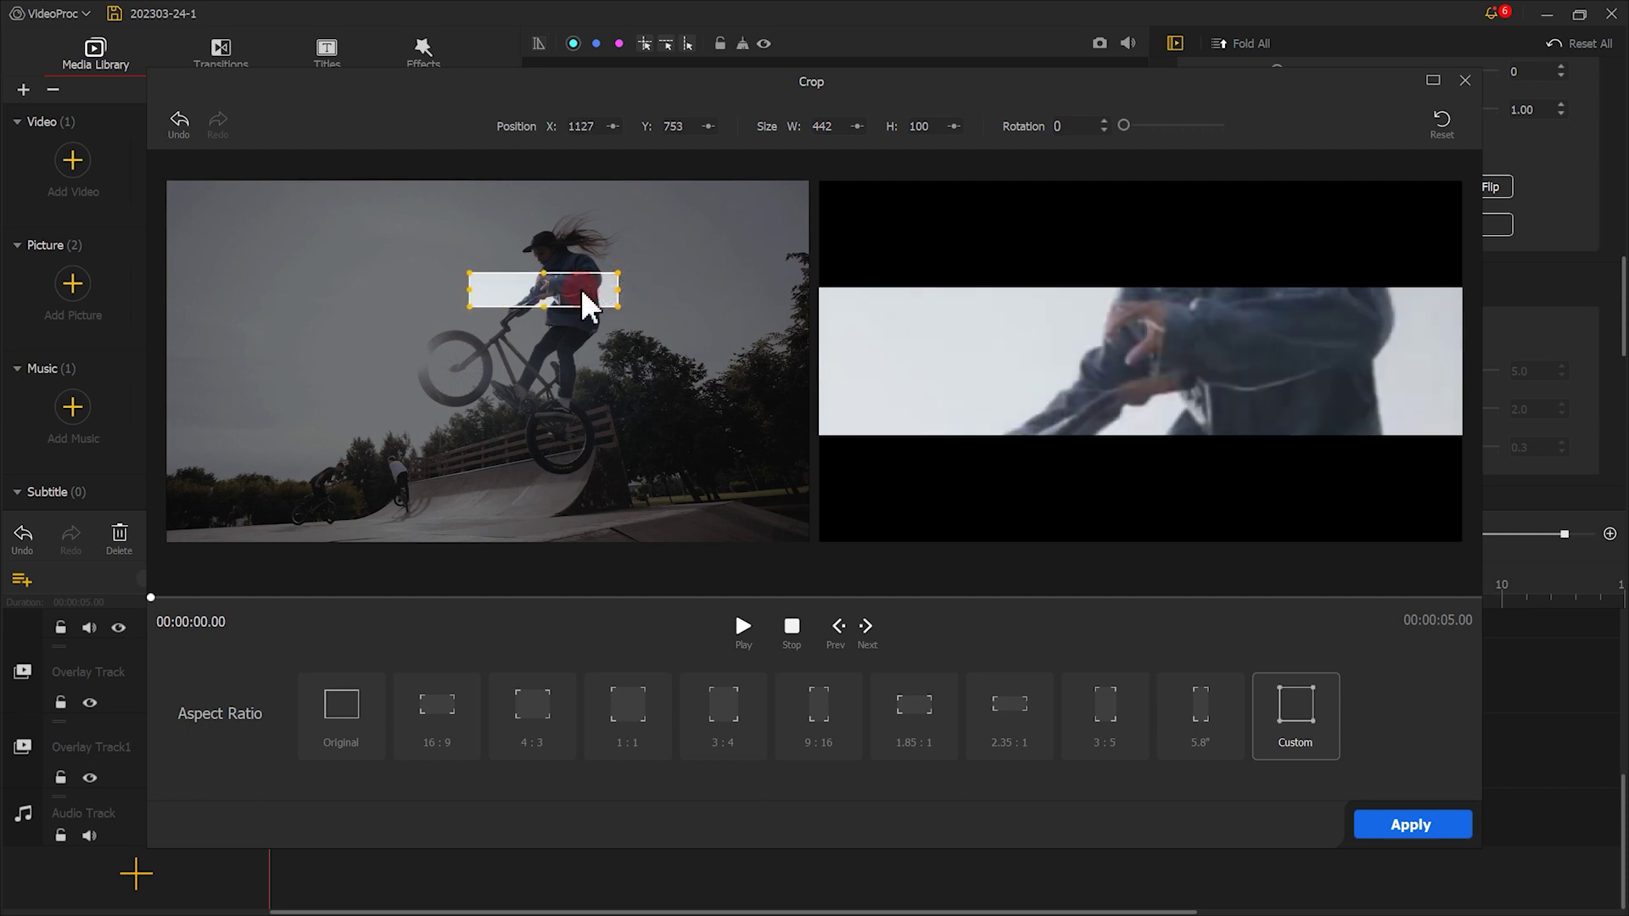
{"action": "left_click", "coordinate": [1414, 825]}
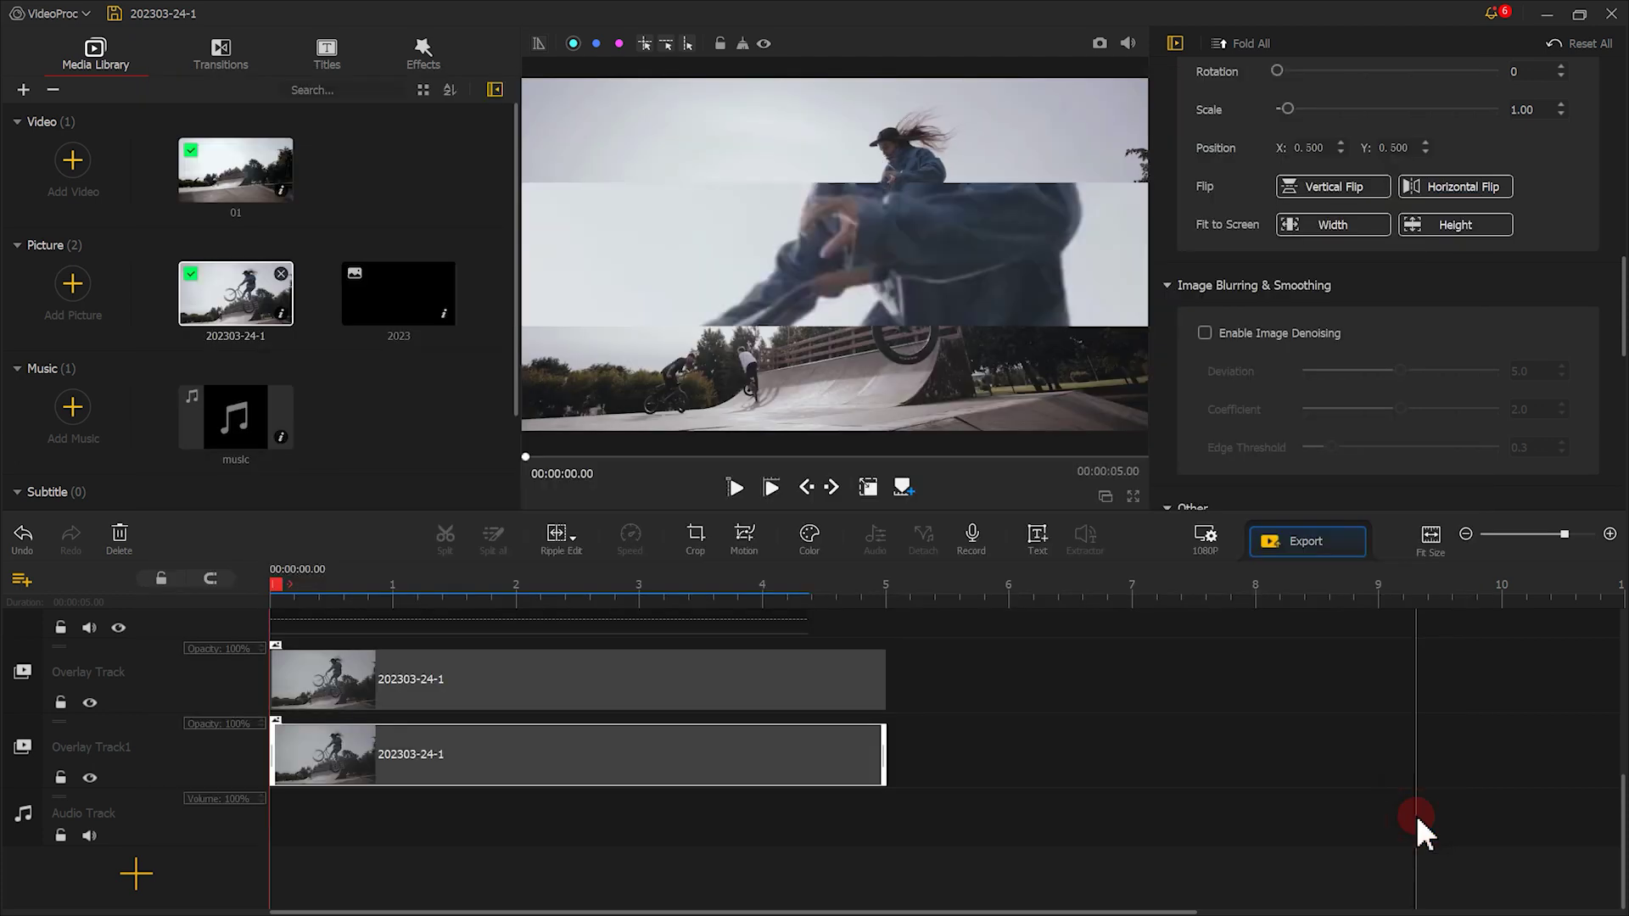
{"action": "left_click", "coordinate": [868, 488]}
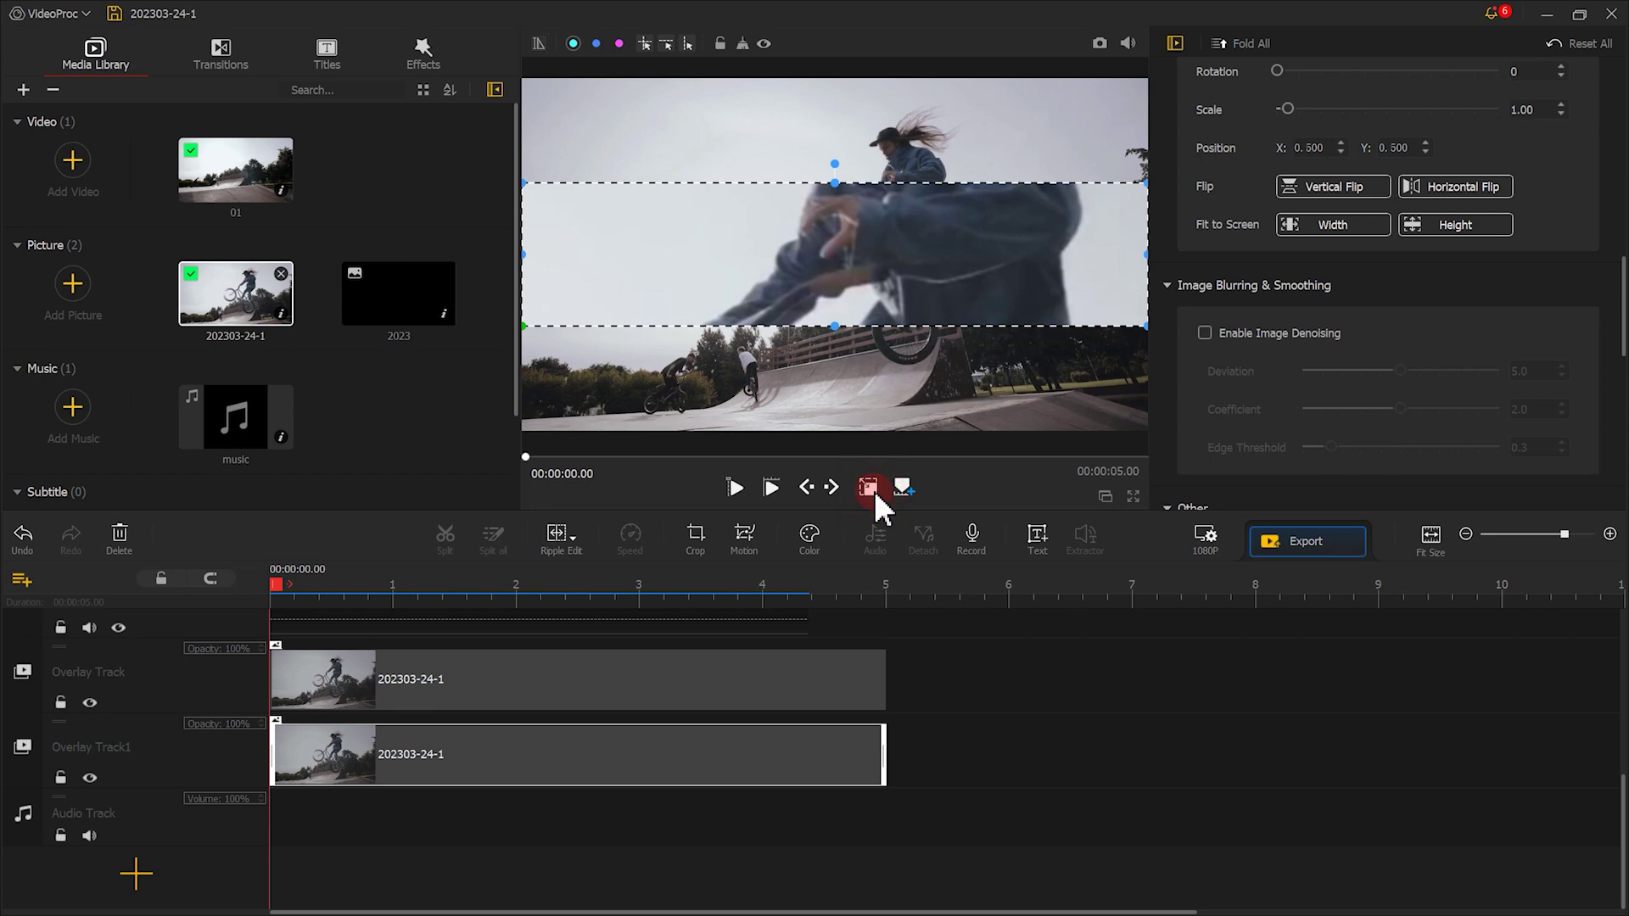
{"action": "left_click_drag", "start_coordinate": [1144, 181], "coordinate": [937, 188]}
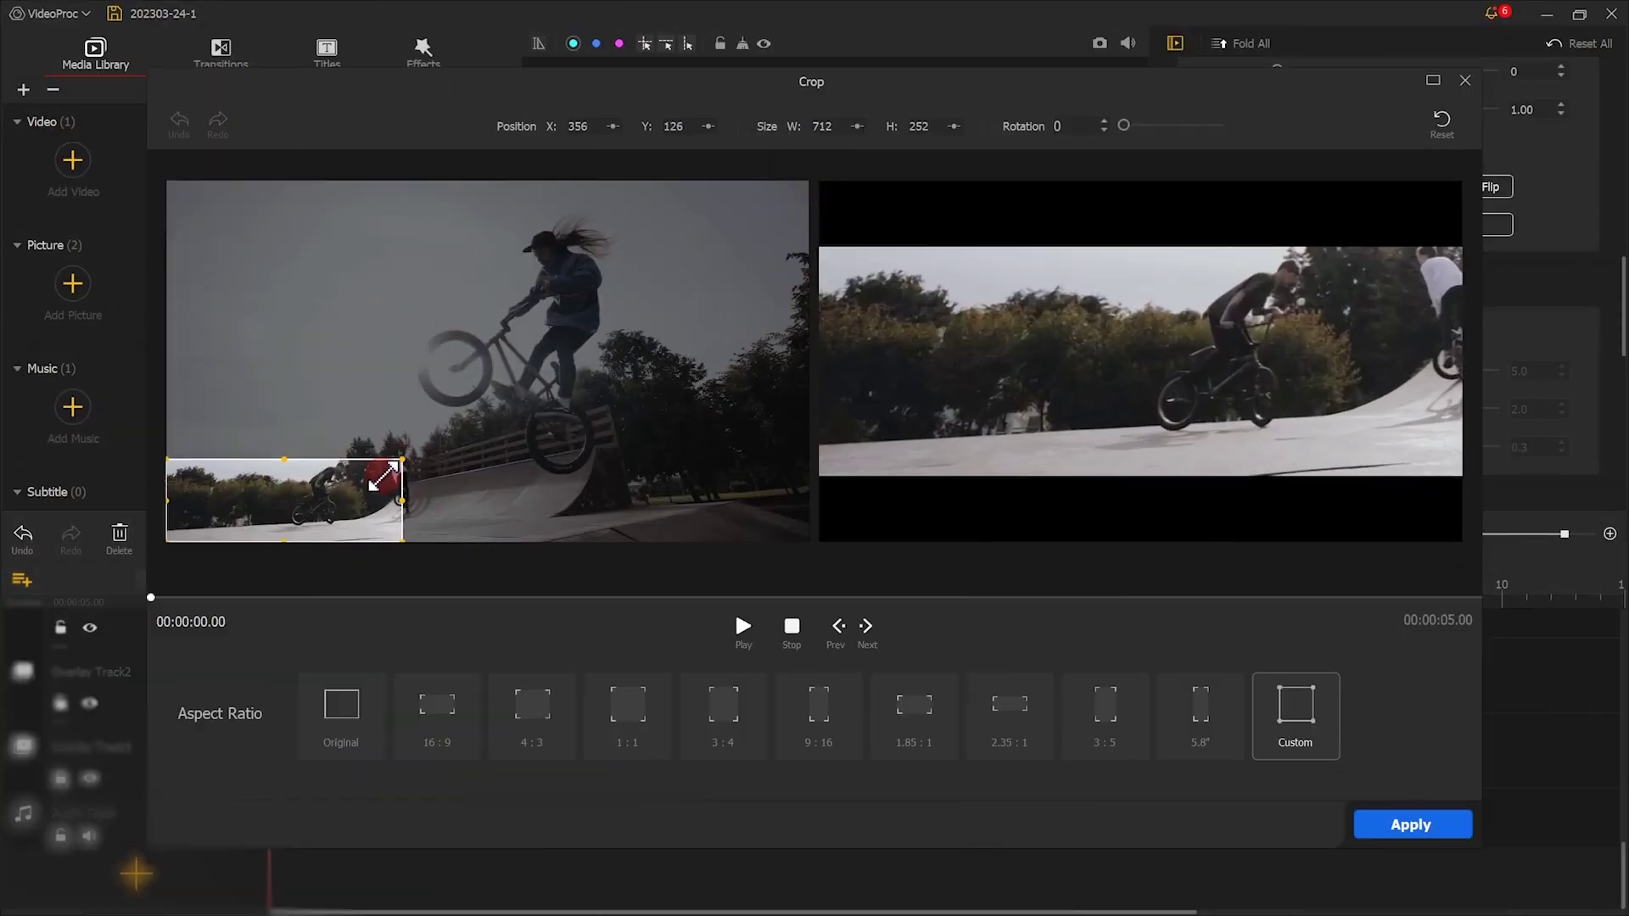
{"action": "left_click_drag", "start_coordinate": [374, 476], "coordinate": [566, 371]}
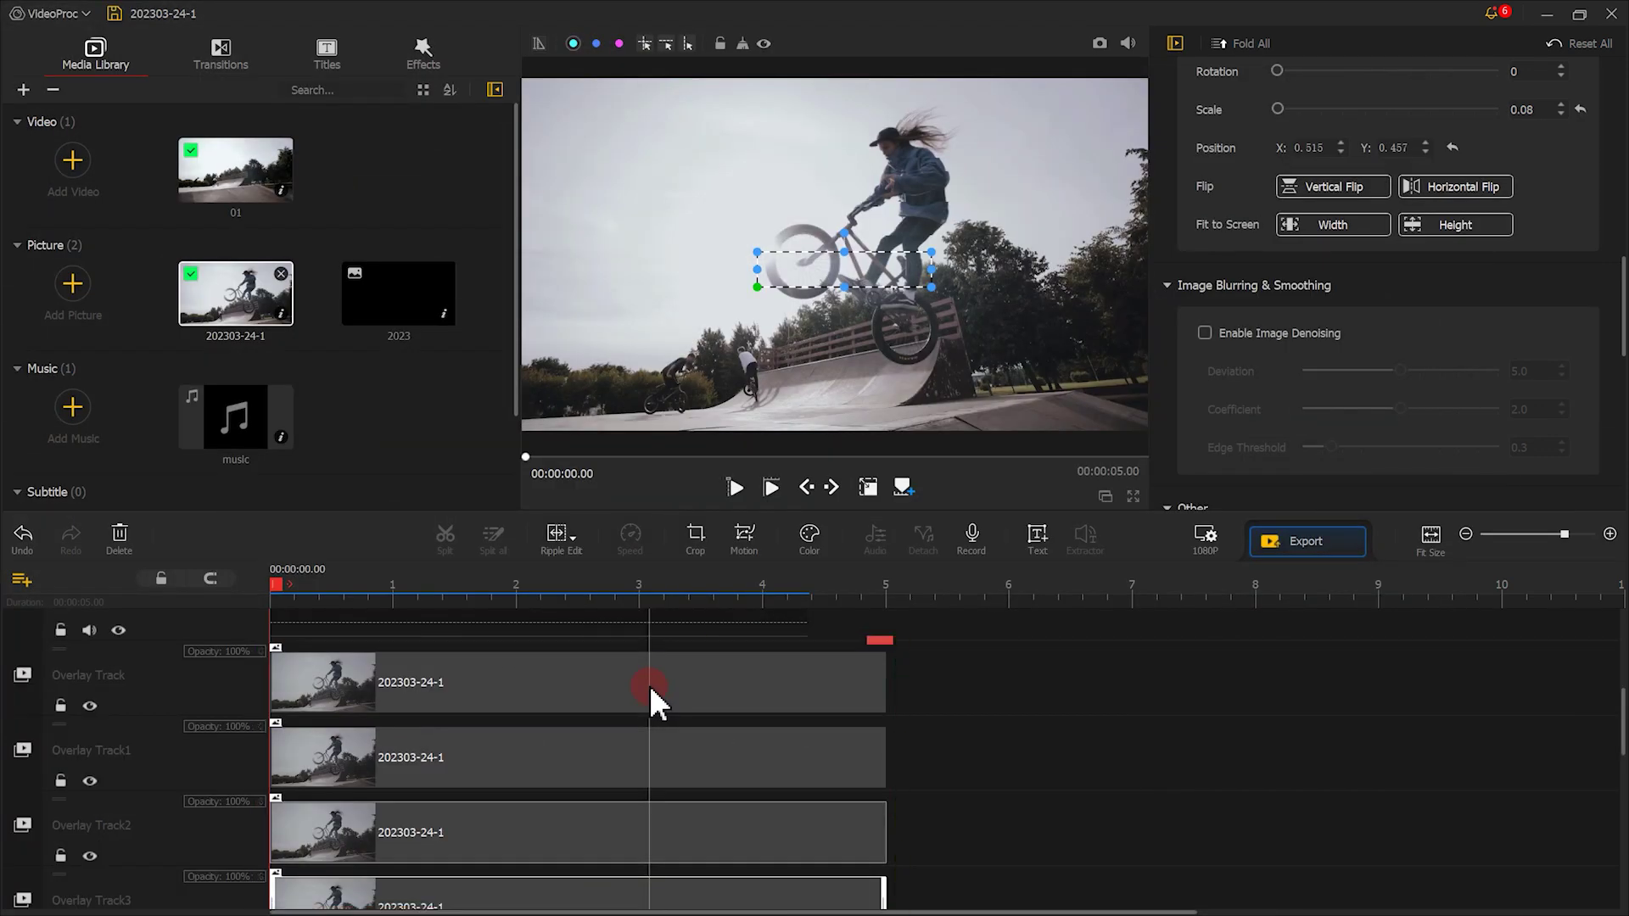
{"action": "scroll", "coordinate": [649, 685], "scroll_direction": "up", "scroll_amount": 2}
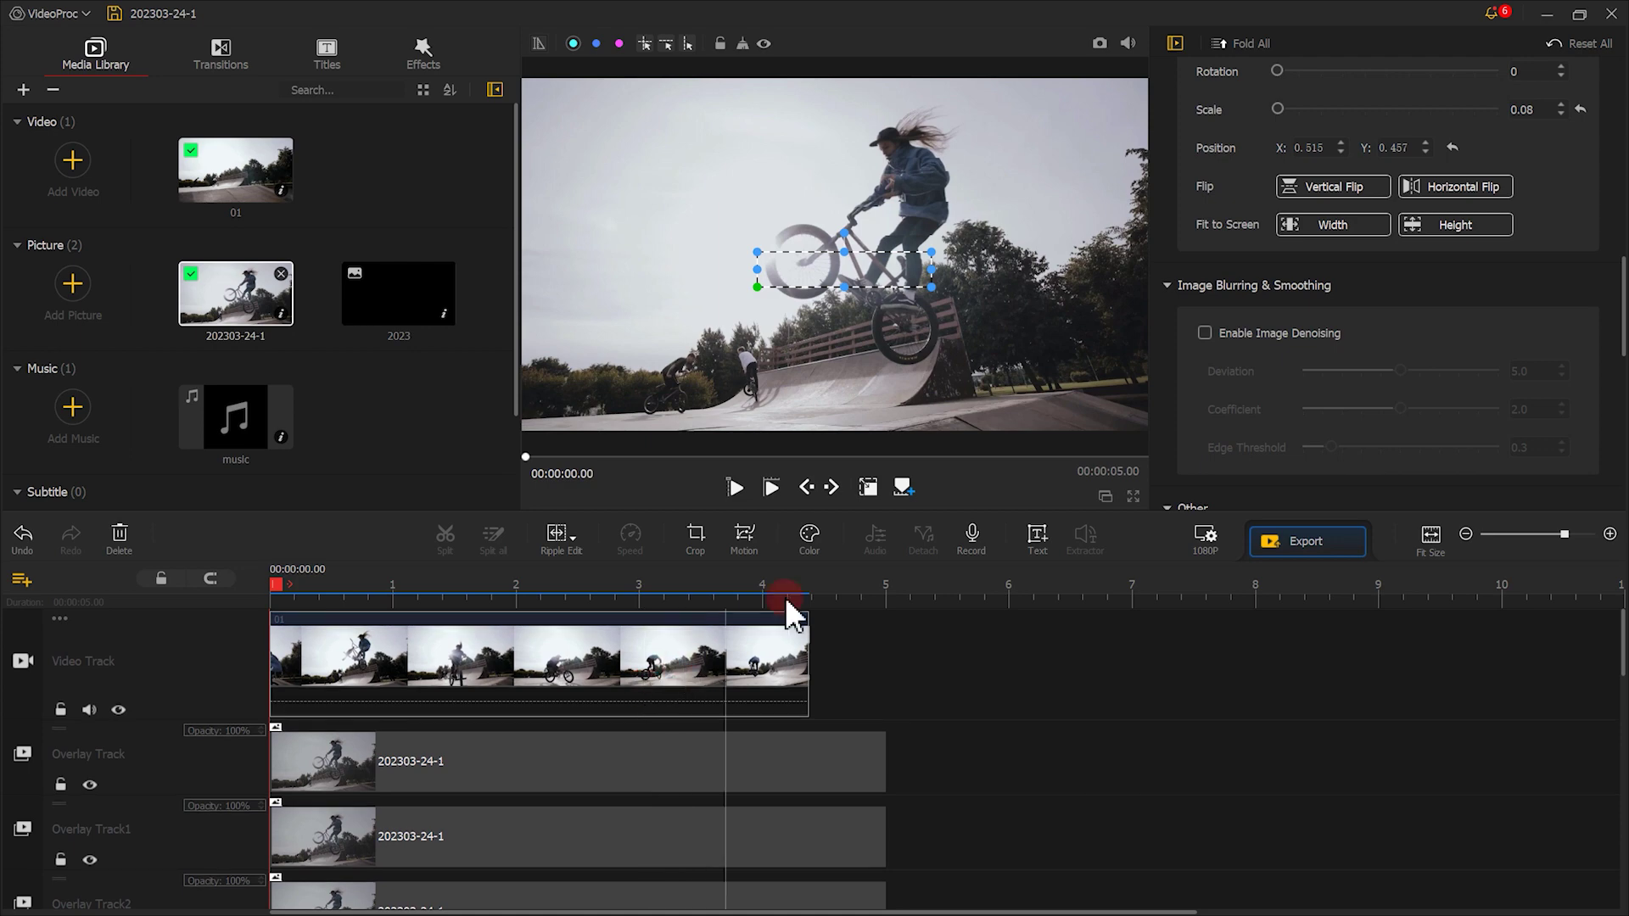
Put the black 2023 picture at the video track's start and the music track beneath
{"action": "left_click", "coordinate": [737, 488]}
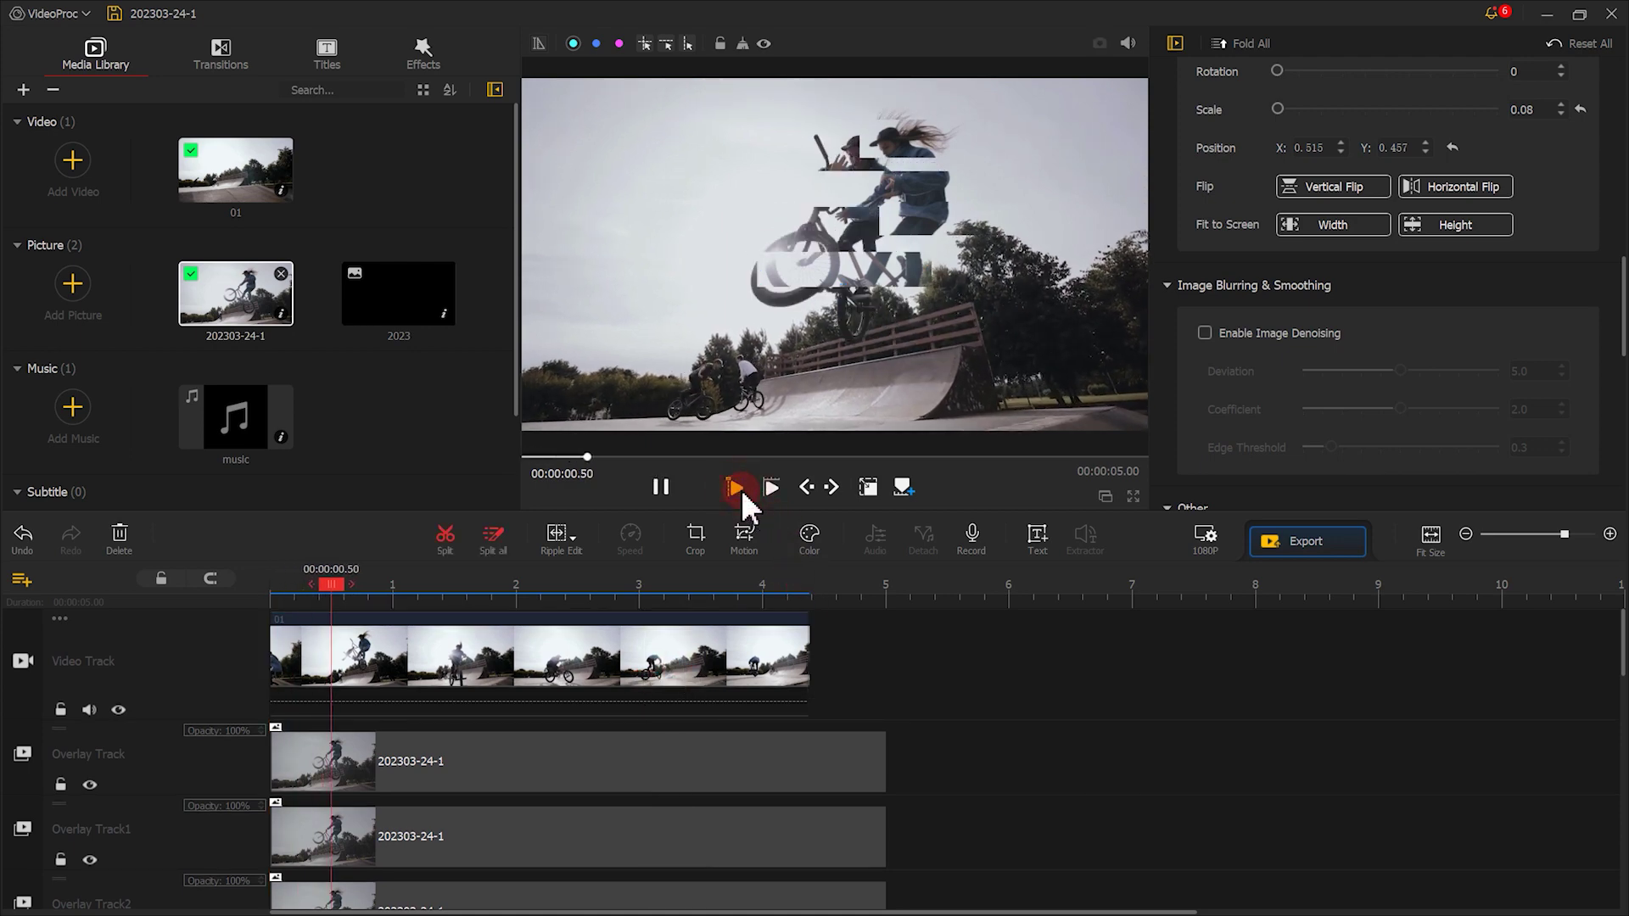
{"action": "left_click", "coordinate": [663, 486]}
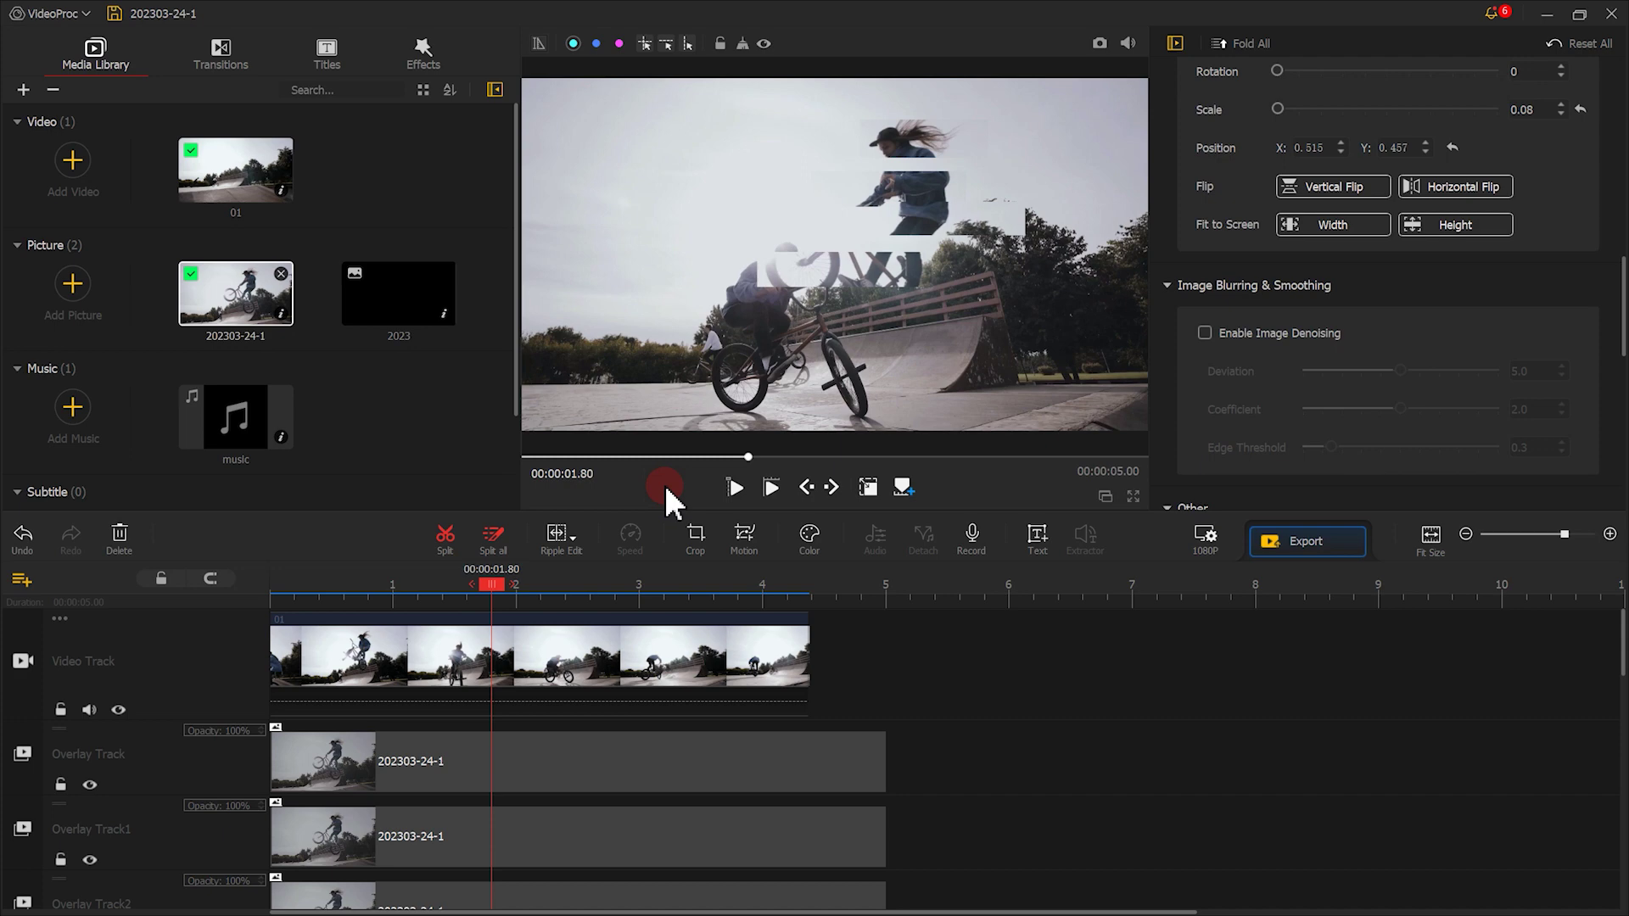
{"action": "left_click_drag", "start_coordinate": [402, 308], "coordinate": [283, 649]}
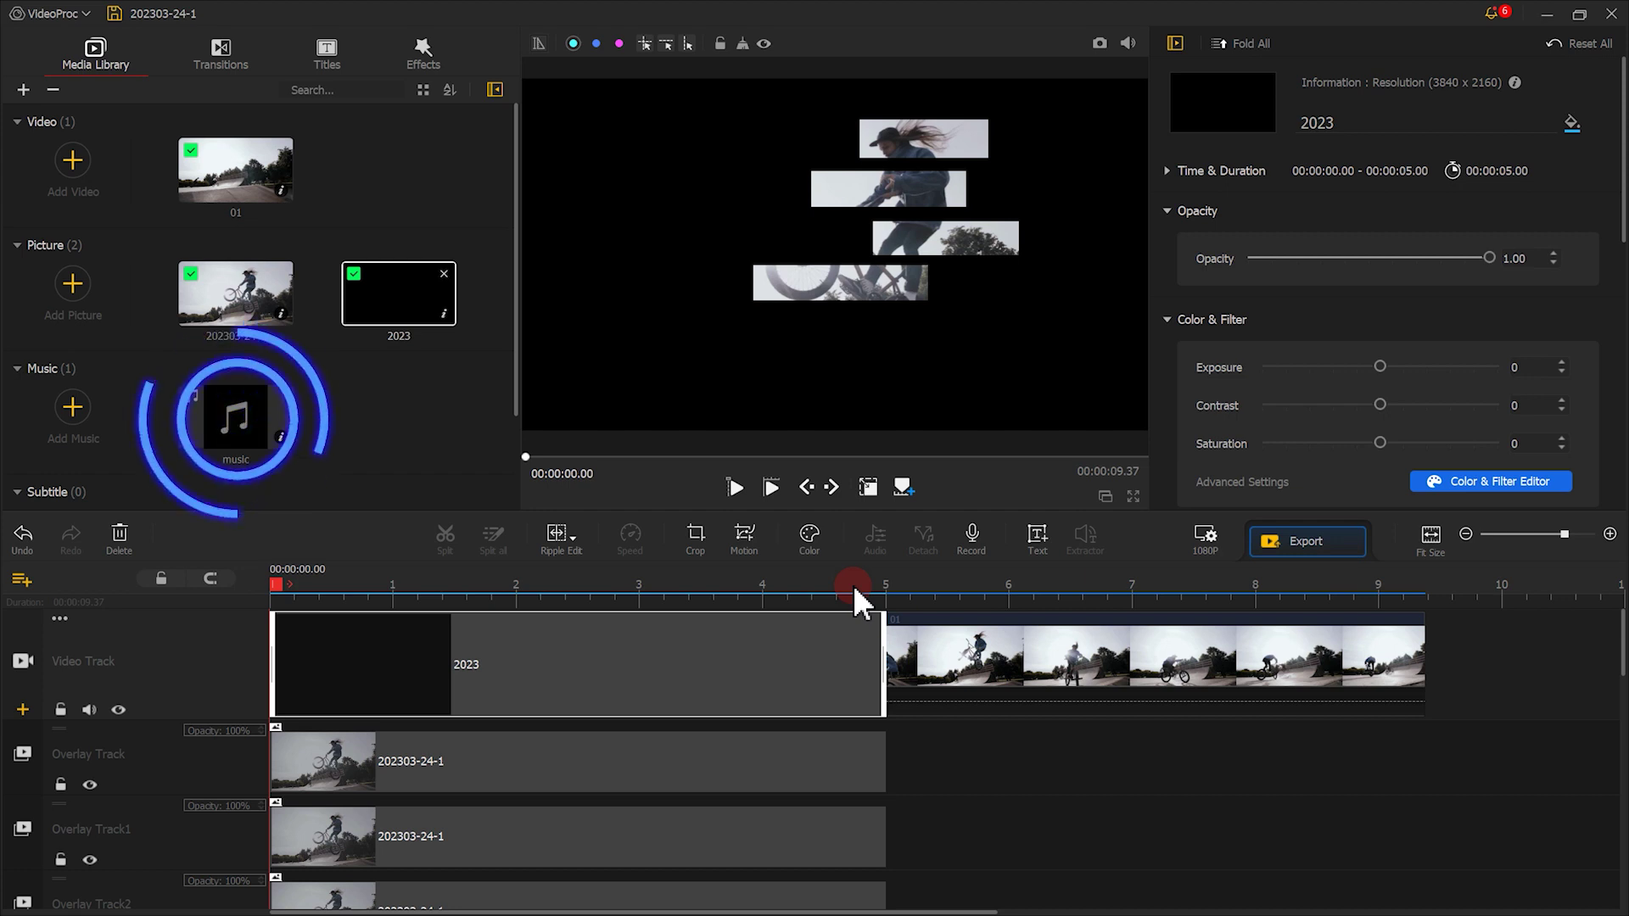
{"action": "left_click_drag", "start_coordinate": [227, 414], "coordinate": [280, 883]}
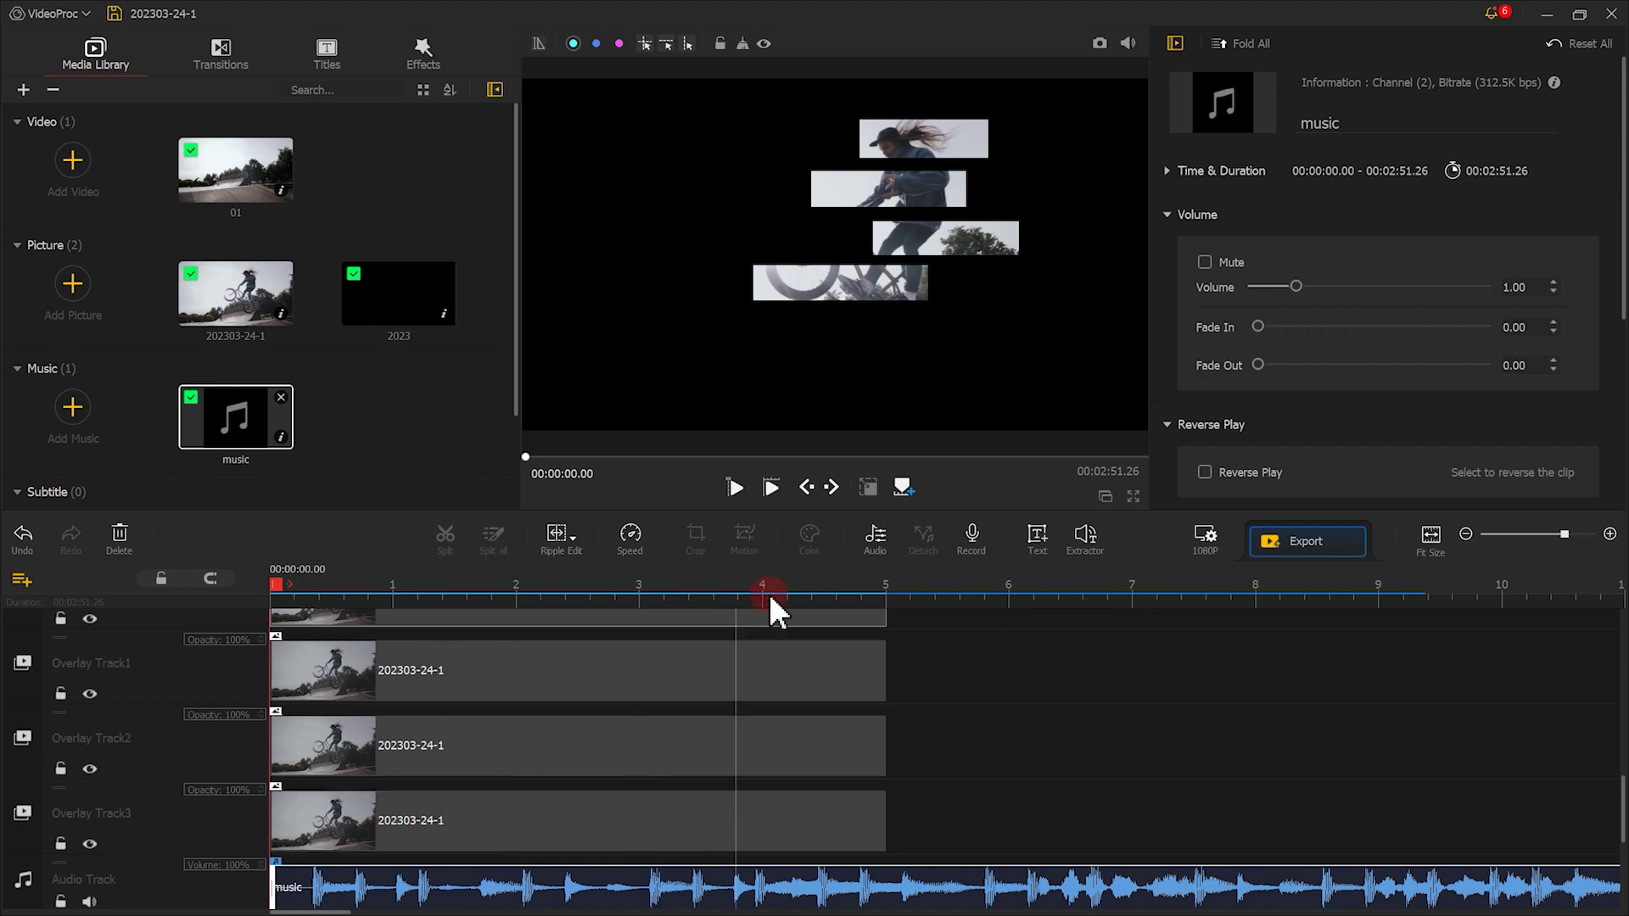
Play the intro with the music, then undo the last timeline change
{"action": "left_click", "coordinate": [737, 487]}
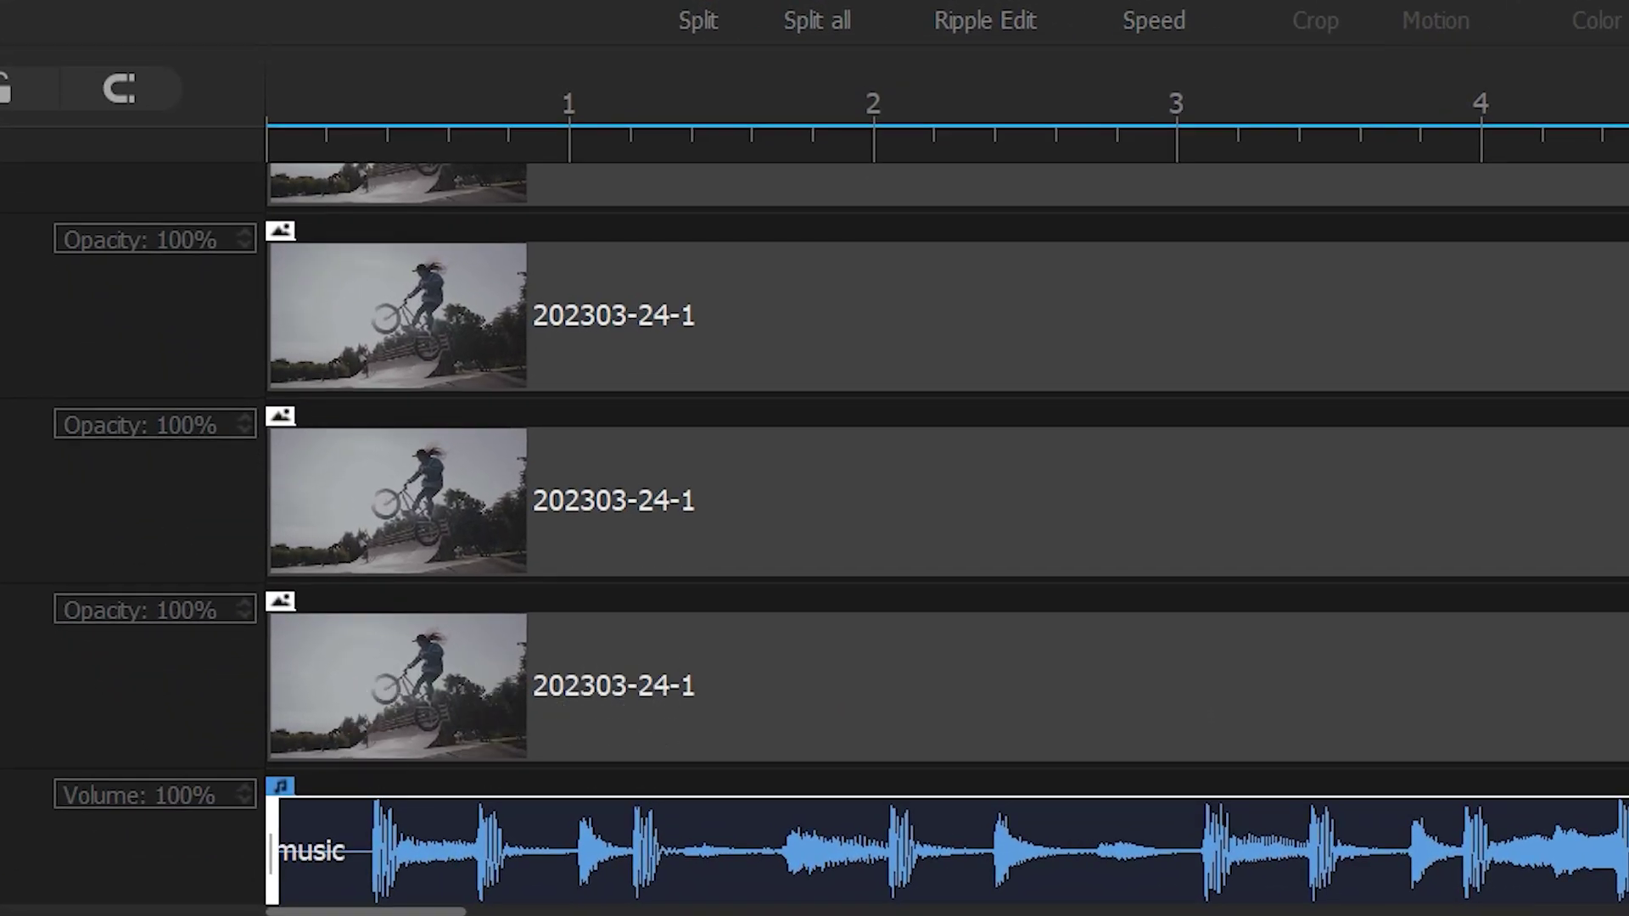
{"action": "left_click", "coordinate": [671, 485]}
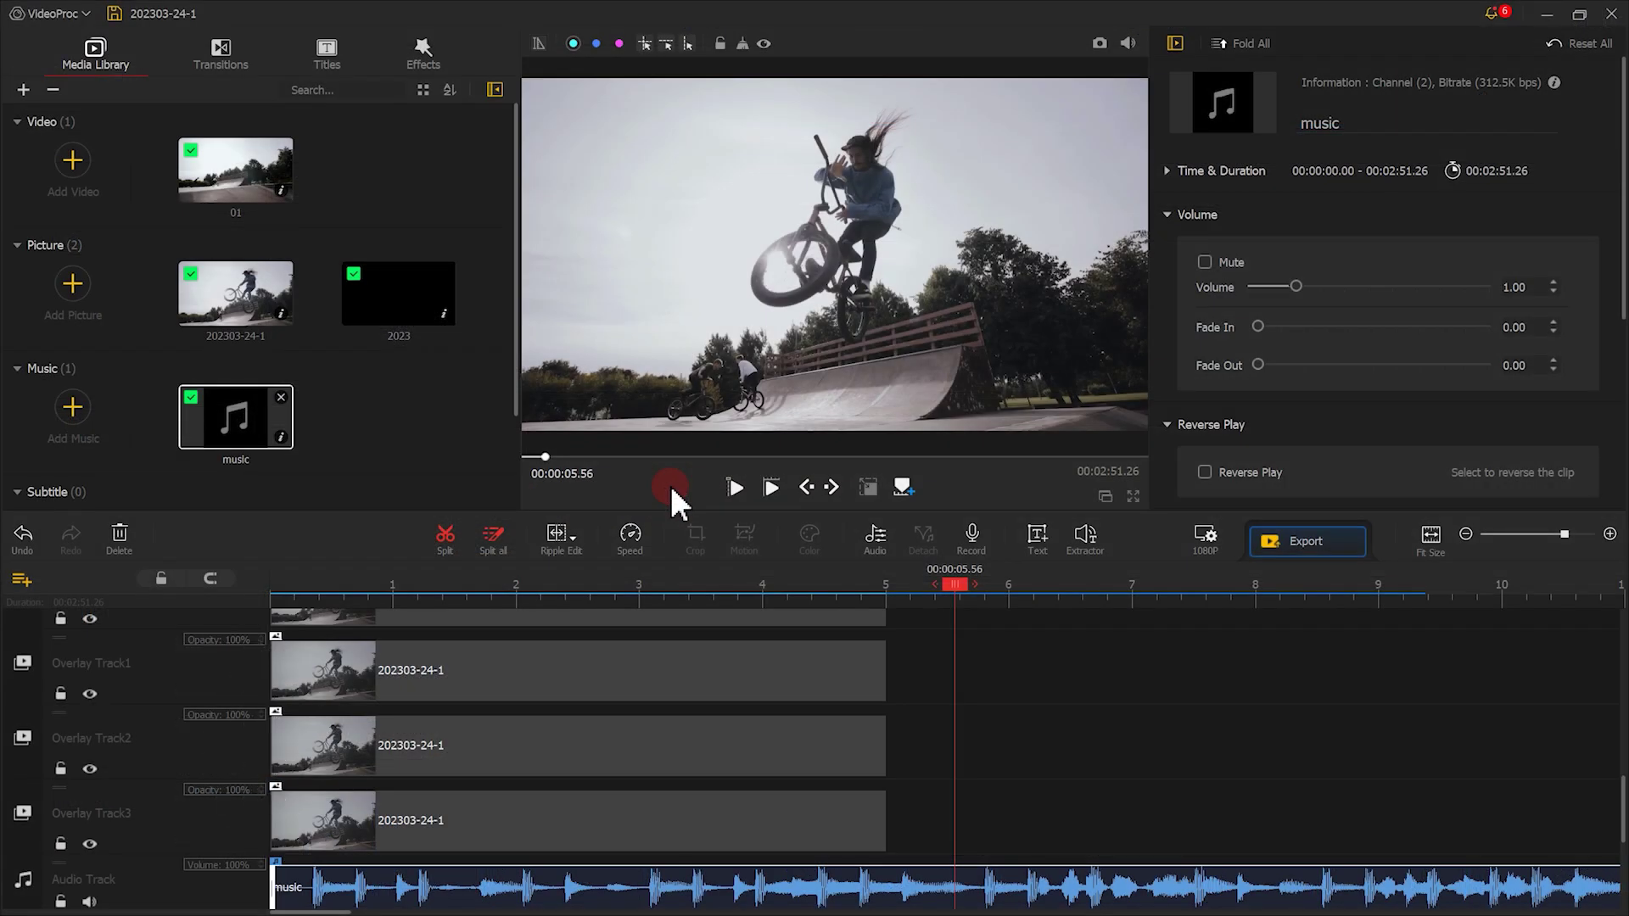
{"action": "key", "text": "ctrl+z"}
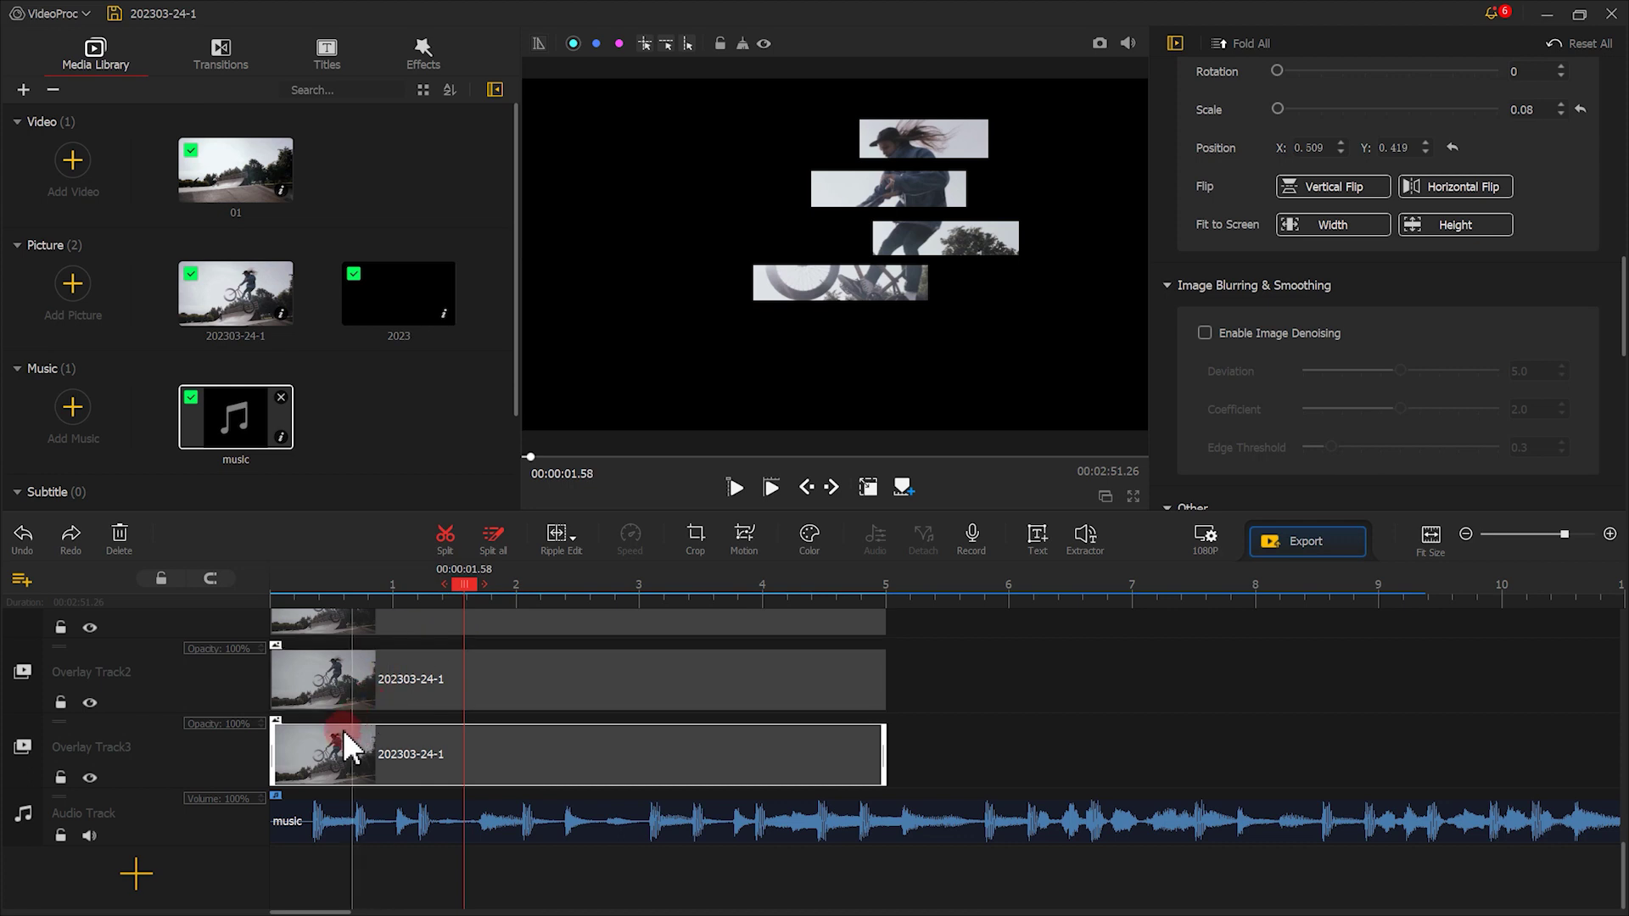
Stagger the rider strips to start near 0.7 s, 1.05 s and 1.2 s
{"action": "left_click", "coordinate": [297, 749]}
{"action": "left_click_drag", "start_coordinate": [297, 748], "coordinate": [445, 760]}
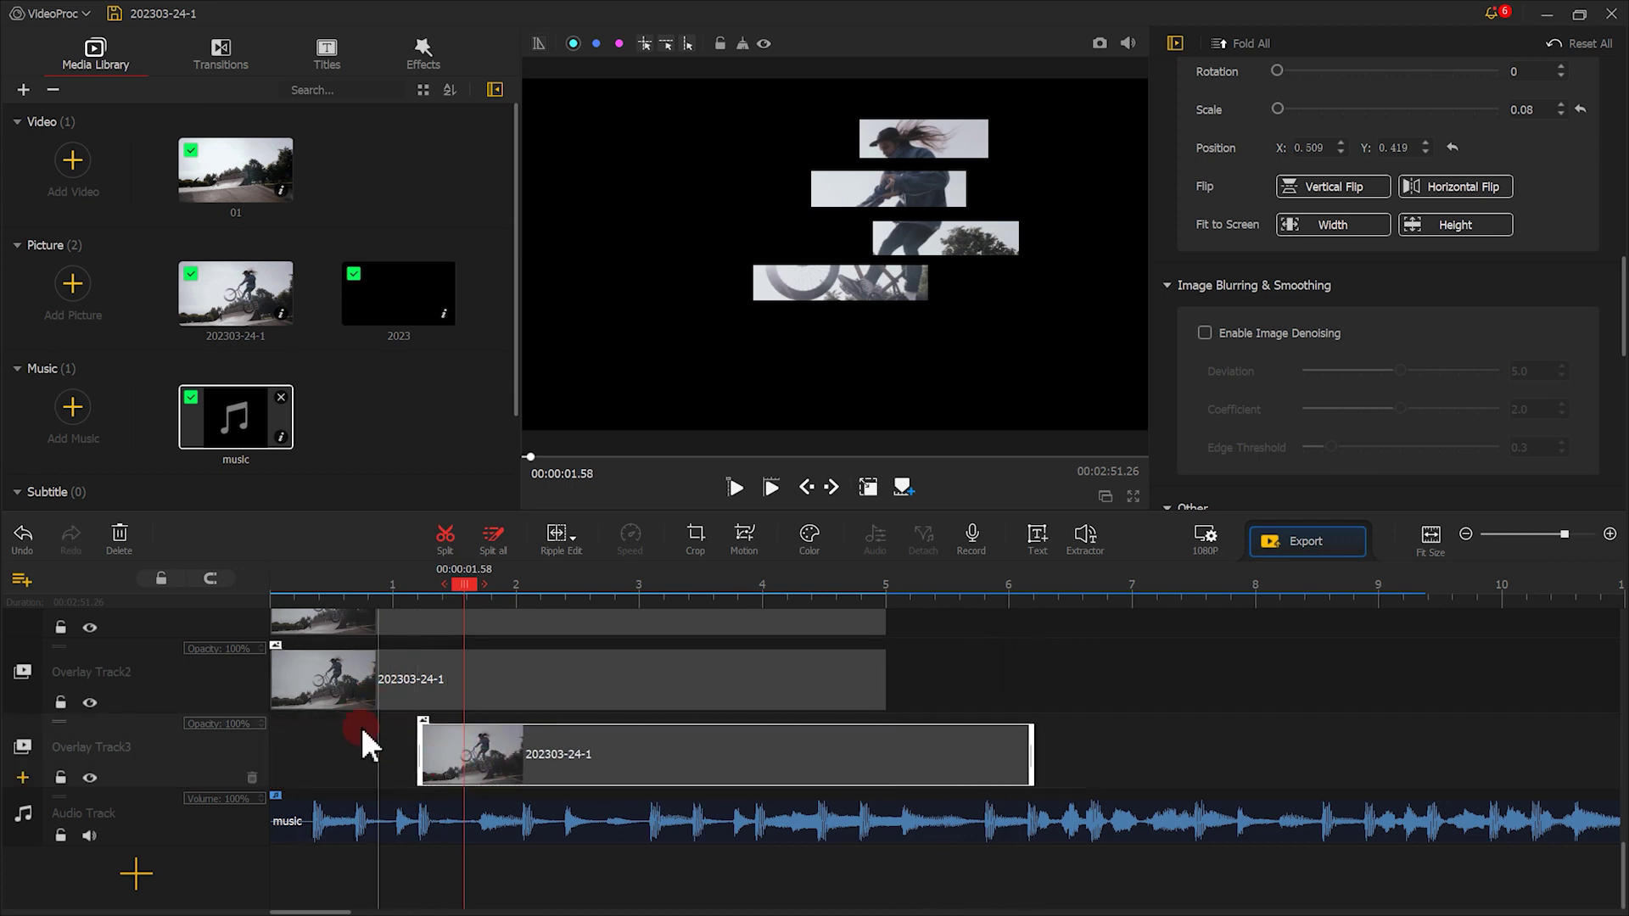
{"action": "left_click", "coordinate": [334, 687]}
{"action": "left_click_drag", "start_coordinate": [335, 687], "coordinate": [465, 691]}
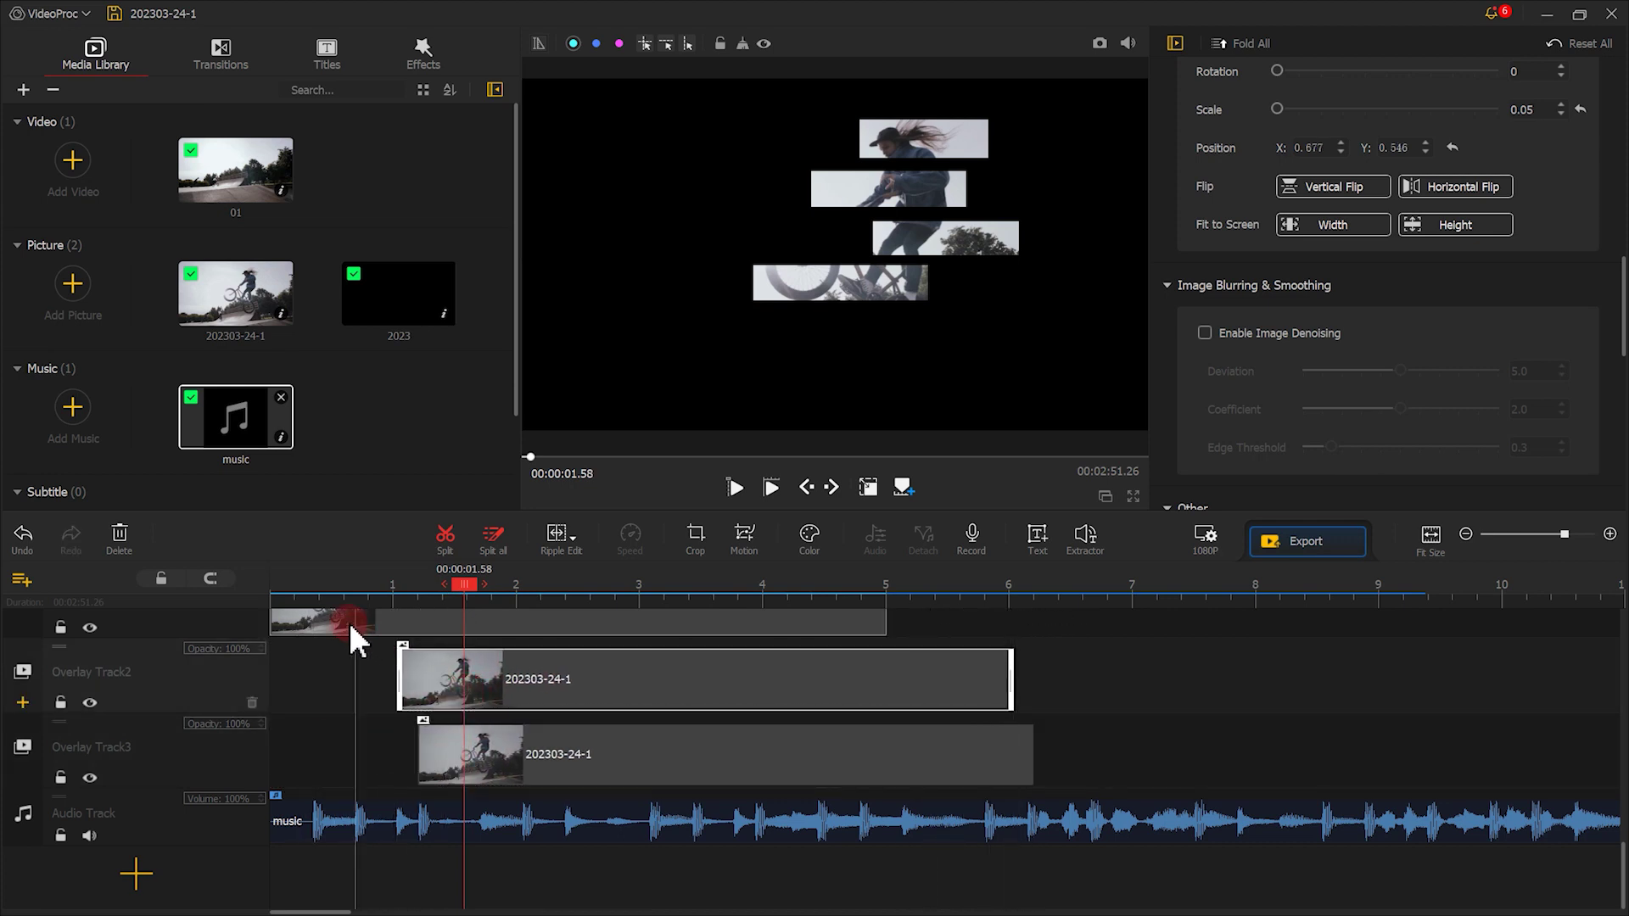
{"action": "left_click_drag", "start_coordinate": [349, 623], "coordinate": [431, 666]}
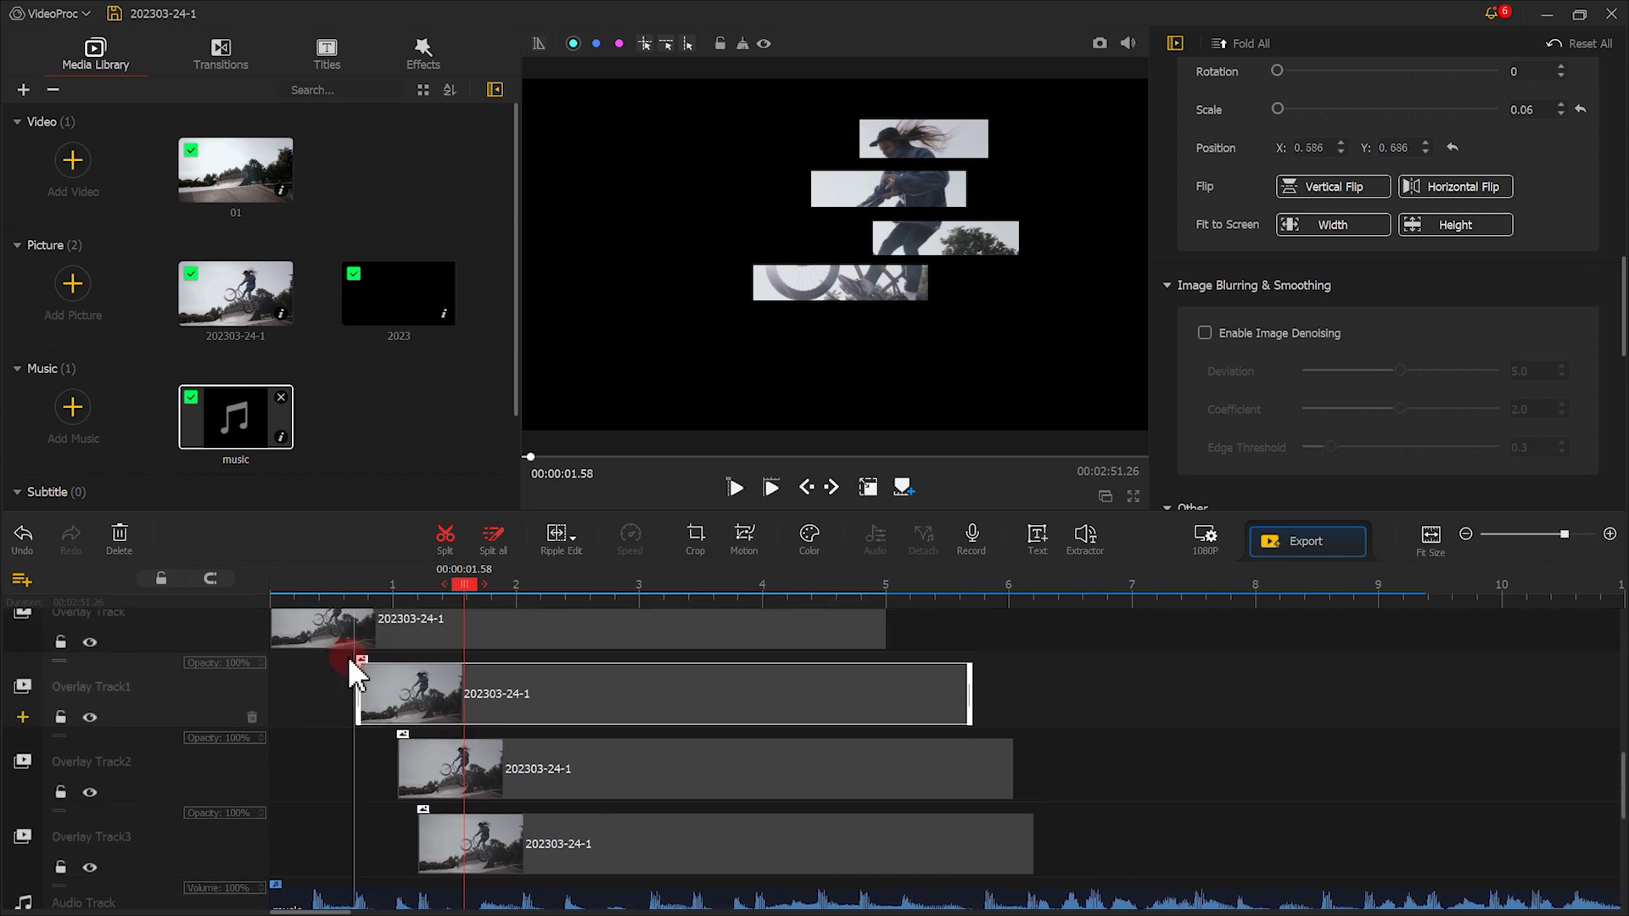
{"action": "left_click", "coordinate": [318, 649]}
Trim every overlay rider strip so it ends at 1.66 s
{"action": "scroll", "coordinate": [1029, 760], "scroll_direction": "down", "scroll_amount": 3}
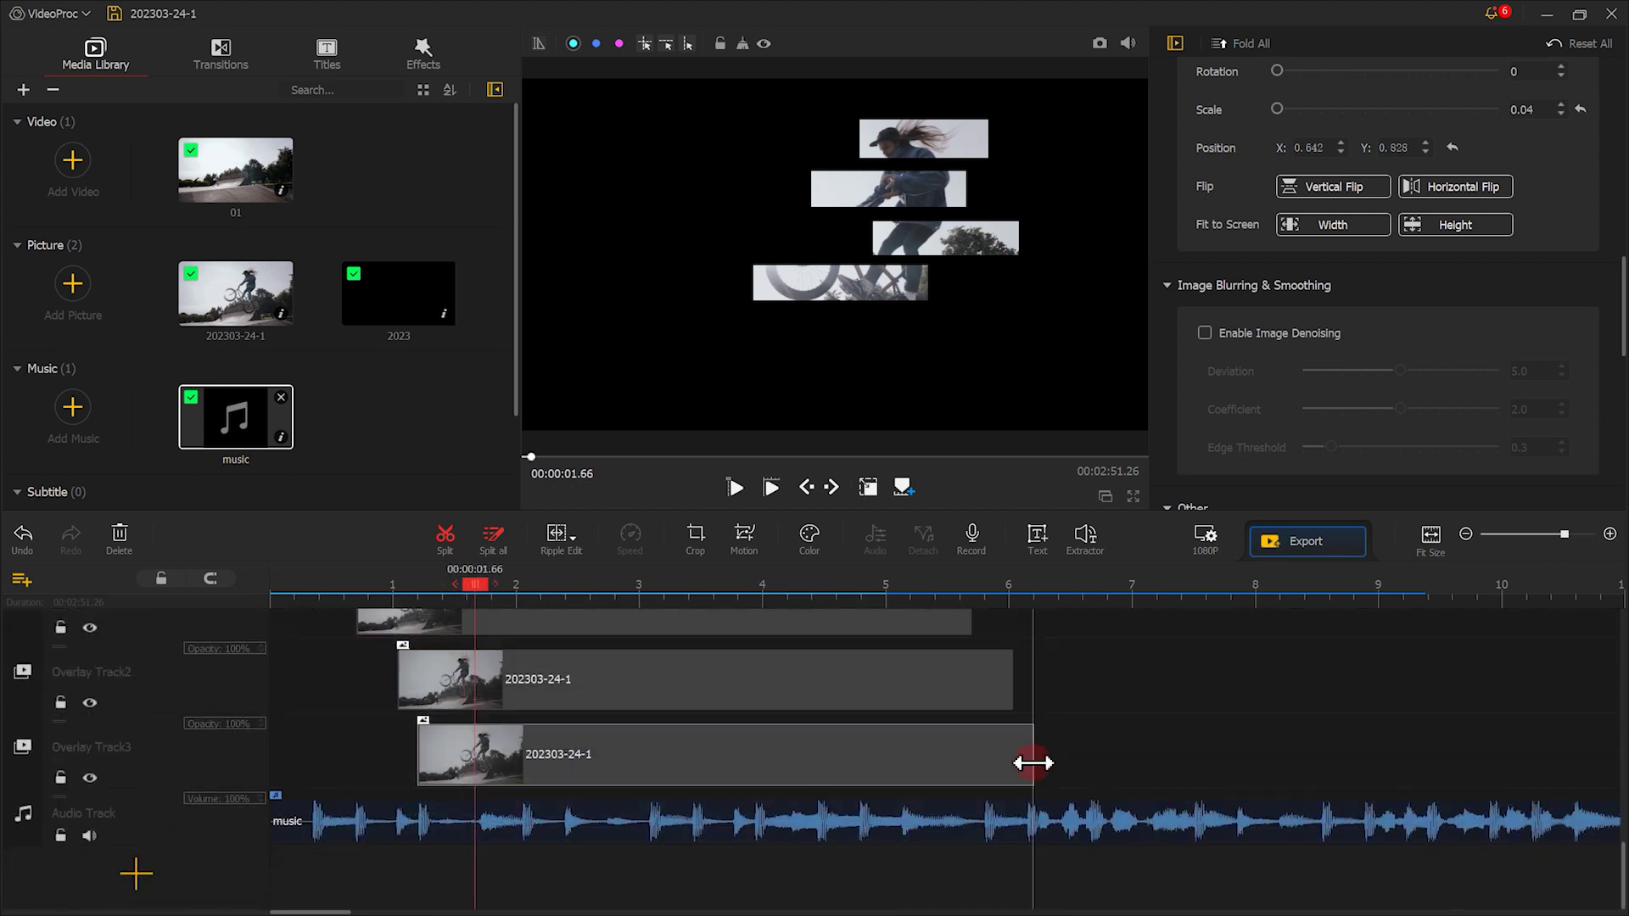
{"action": "left_click", "coordinate": [477, 753]}
{"action": "left_click_drag", "start_coordinate": [478, 753], "coordinate": [473, 753]}
{"action": "left_click_drag", "start_coordinate": [1012, 665], "coordinate": [471, 665]}
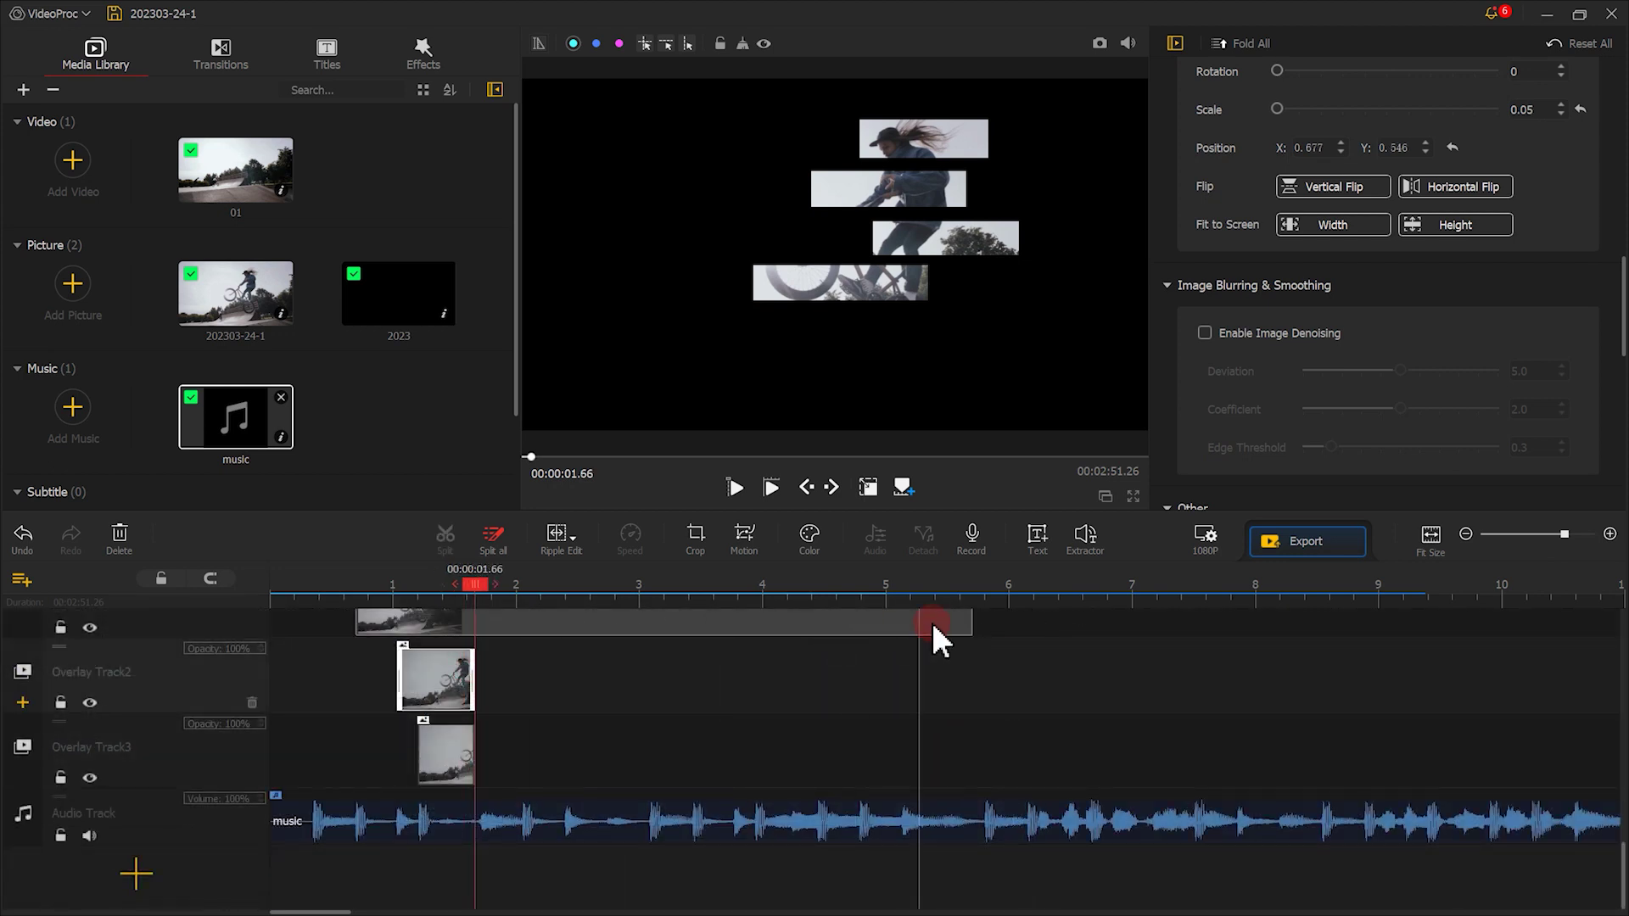
{"action": "left_click_drag", "start_coordinate": [969, 622], "coordinate": [915, 624]}
{"action": "scroll", "coordinate": [603, 710], "scroll_direction": "up", "scroll_amount": 3}
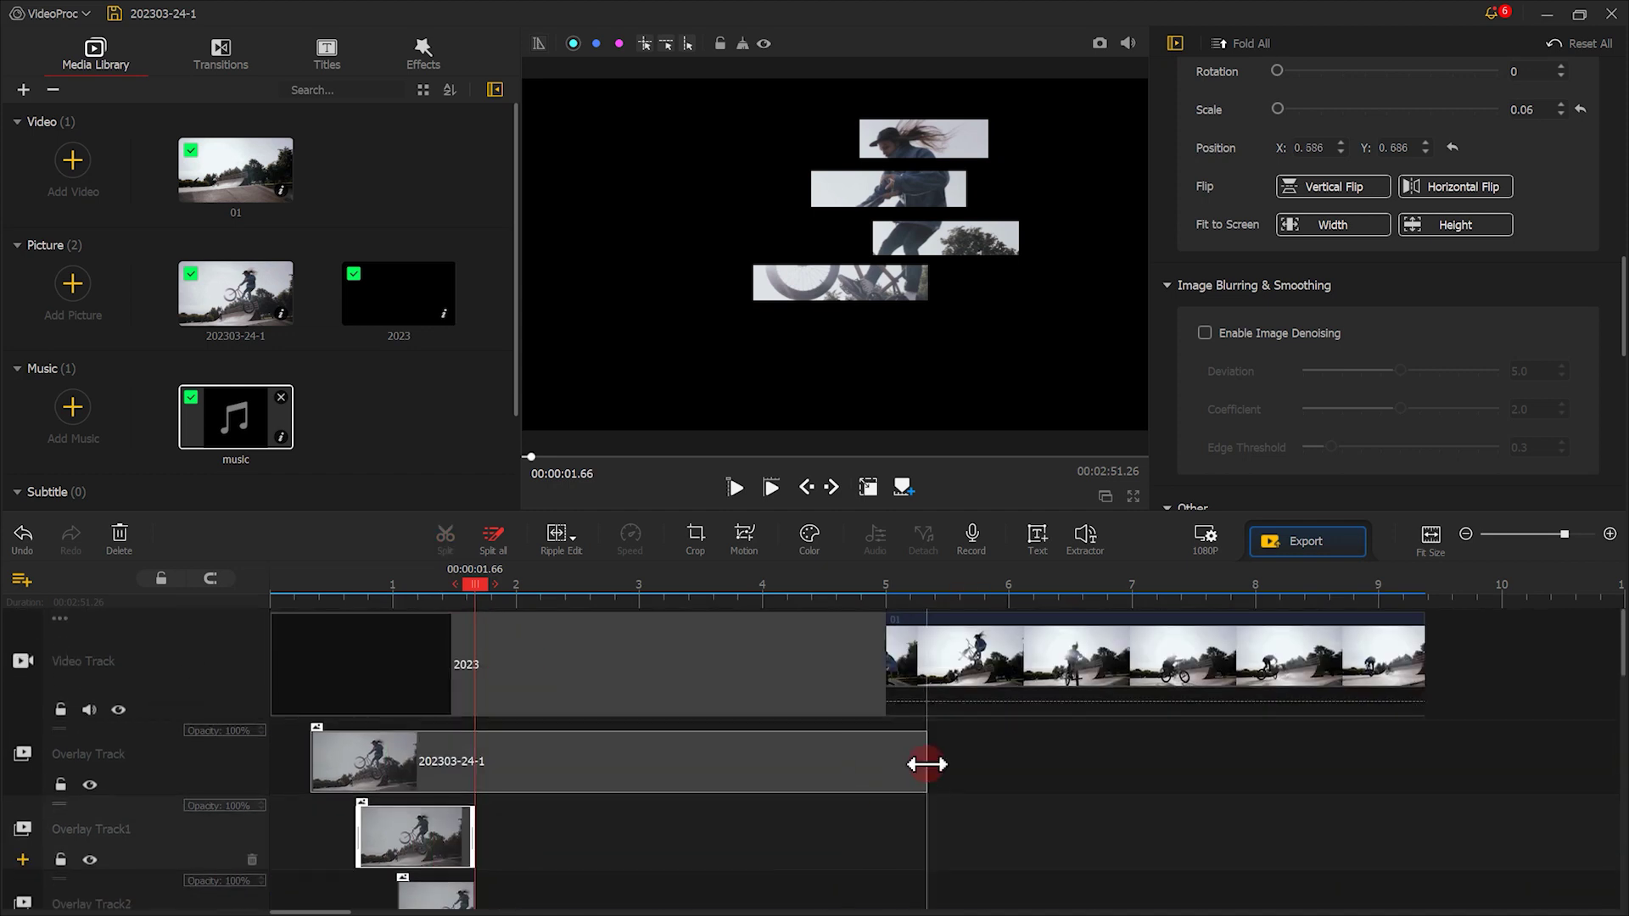
{"action": "left_click_drag", "start_coordinate": [928, 764], "coordinate": [473, 764]}
End the black 2023 intro at 1.66 s, butt clip 01 against it, and play the result
{"action": "left_click", "coordinate": [844, 692]}
{"action": "left_click_drag", "start_coordinate": [885, 657], "coordinate": [885, 658]}
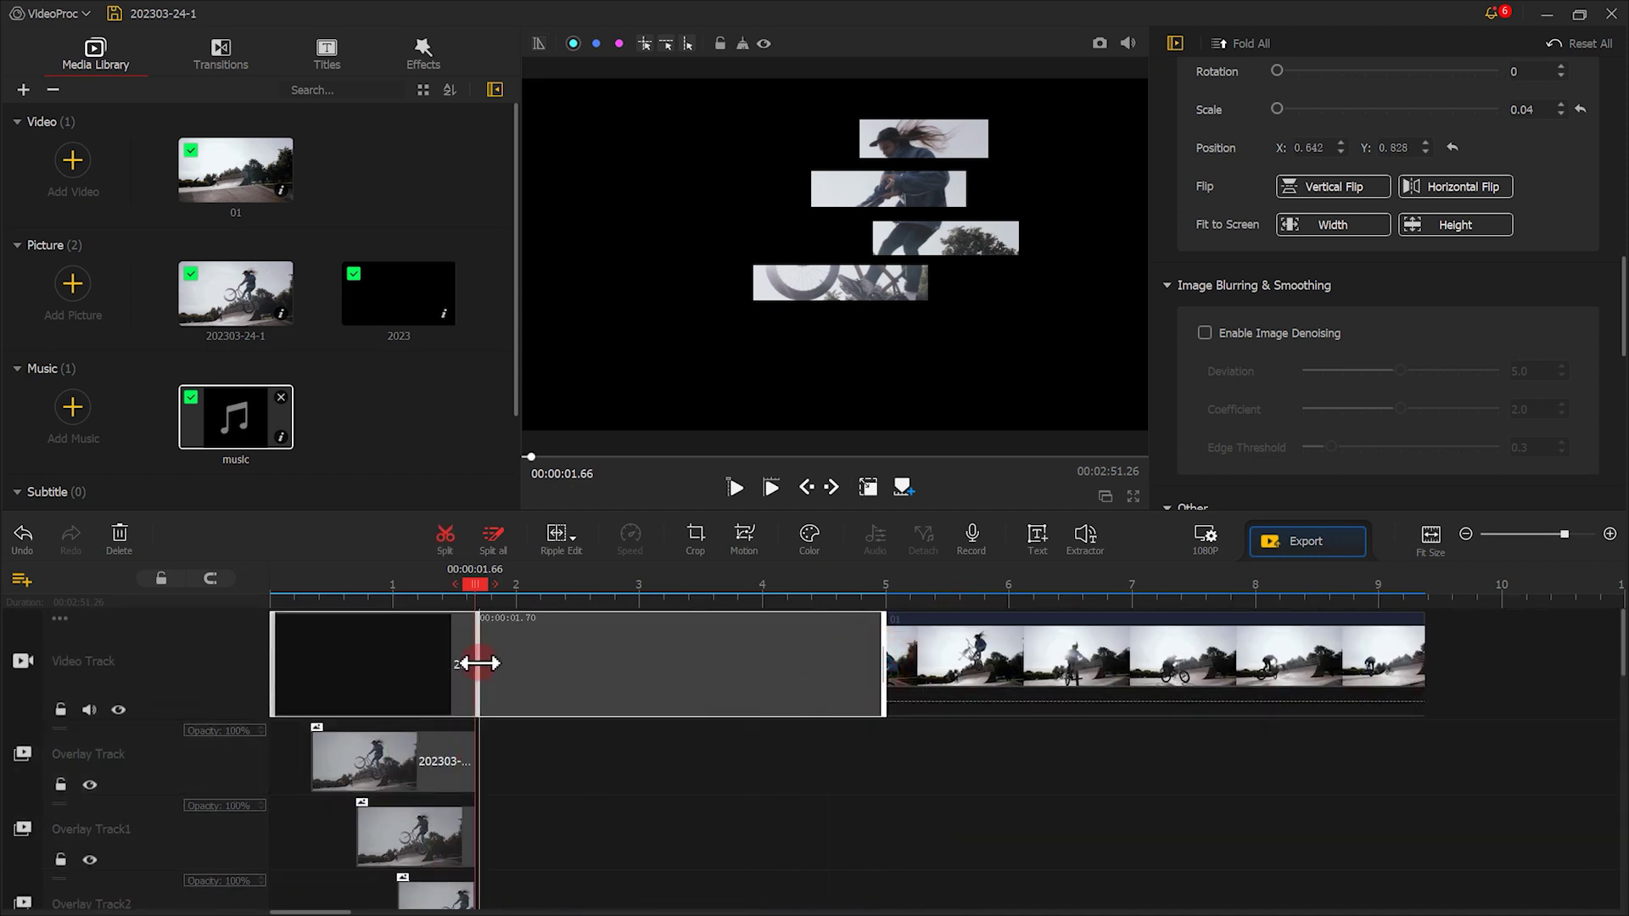
{"action": "left_click_drag", "start_coordinate": [478, 664], "coordinate": [475, 664]}
{"action": "left_click_drag", "start_coordinate": [479, 585], "coordinate": [273, 586]}
{"action": "left_click", "coordinate": [734, 487]}
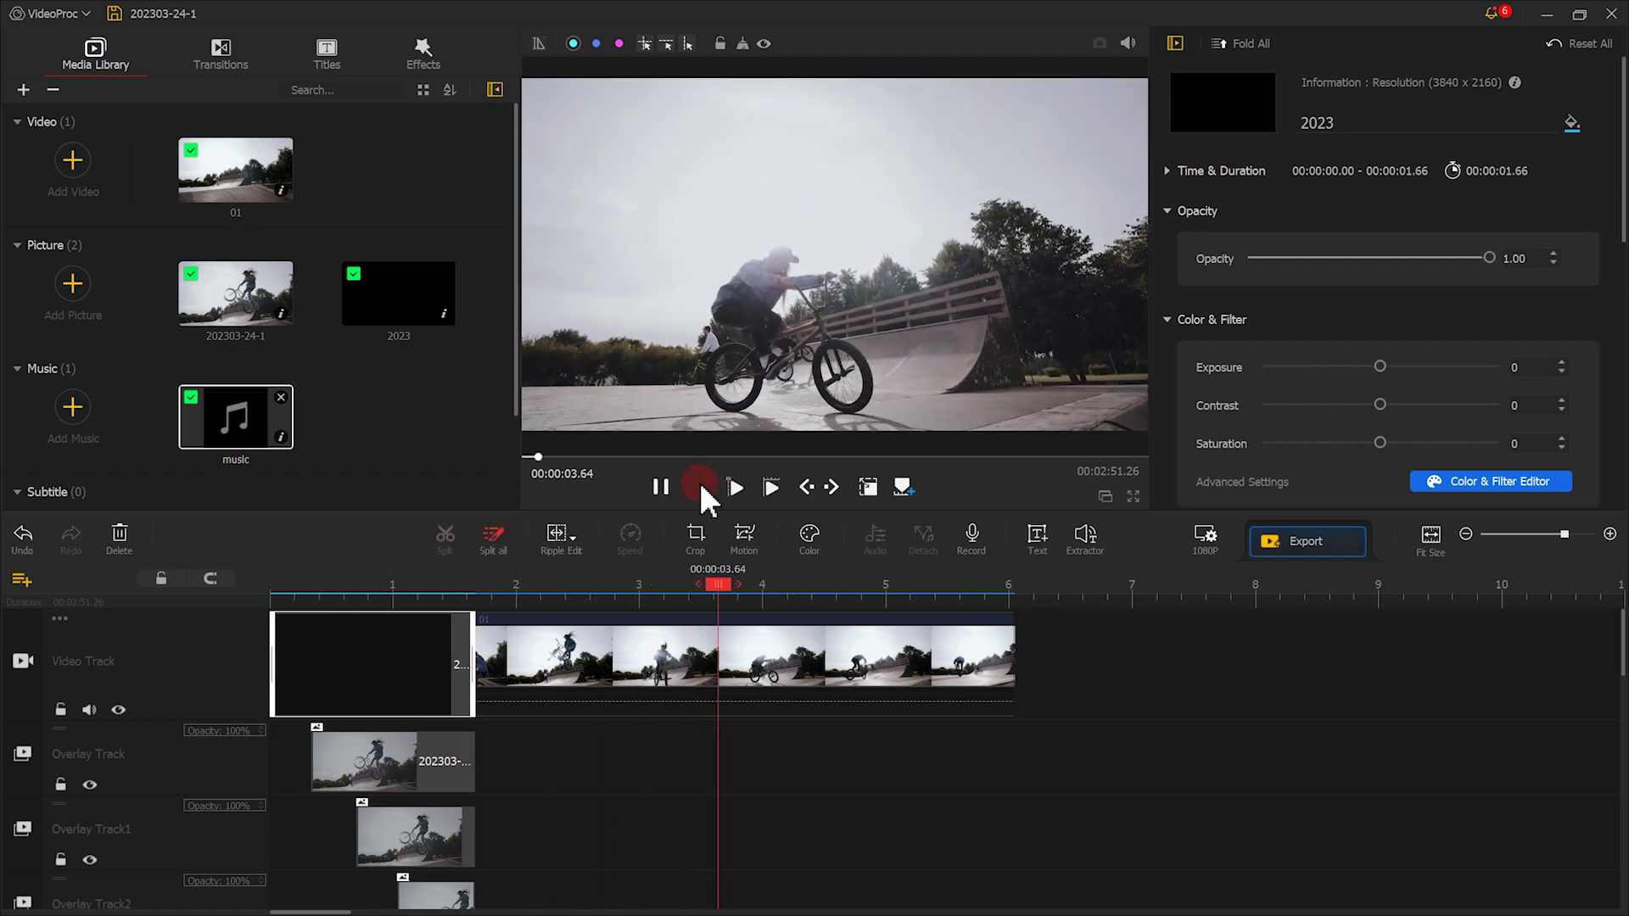
{"action": "left_click", "coordinate": [669, 489]}
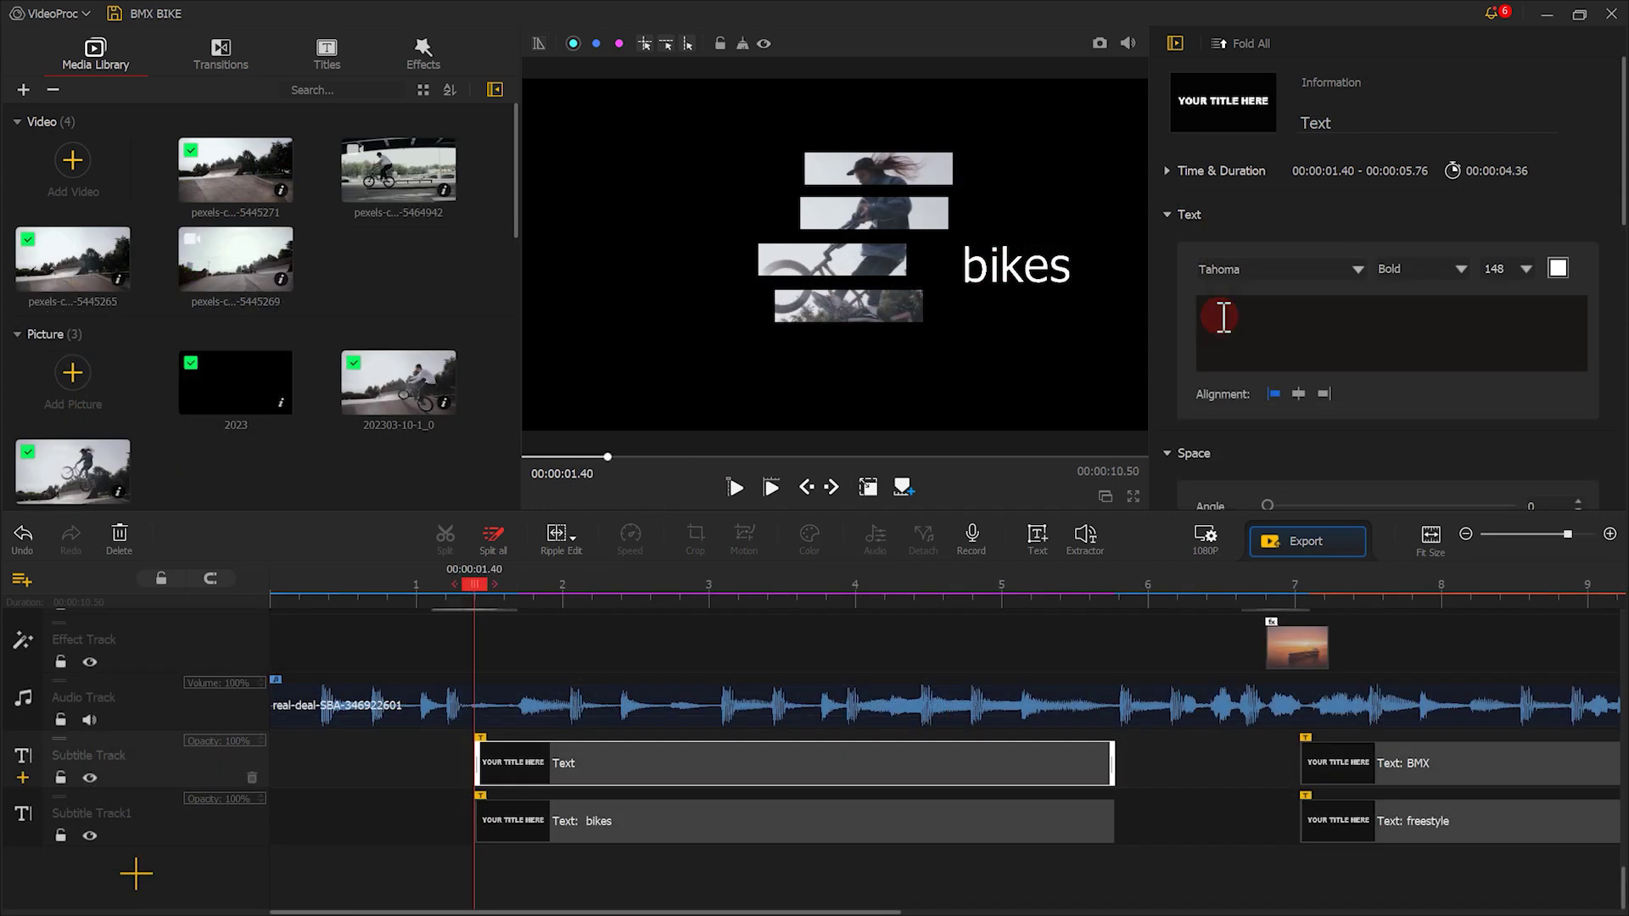
Make the first title read 'BMX' above 'bikes' and place a 0.29-second Rag effect at 00:00:01.40
{"action": "type", "text": "BMX"}
{"action": "left_click", "coordinate": [424, 51]}
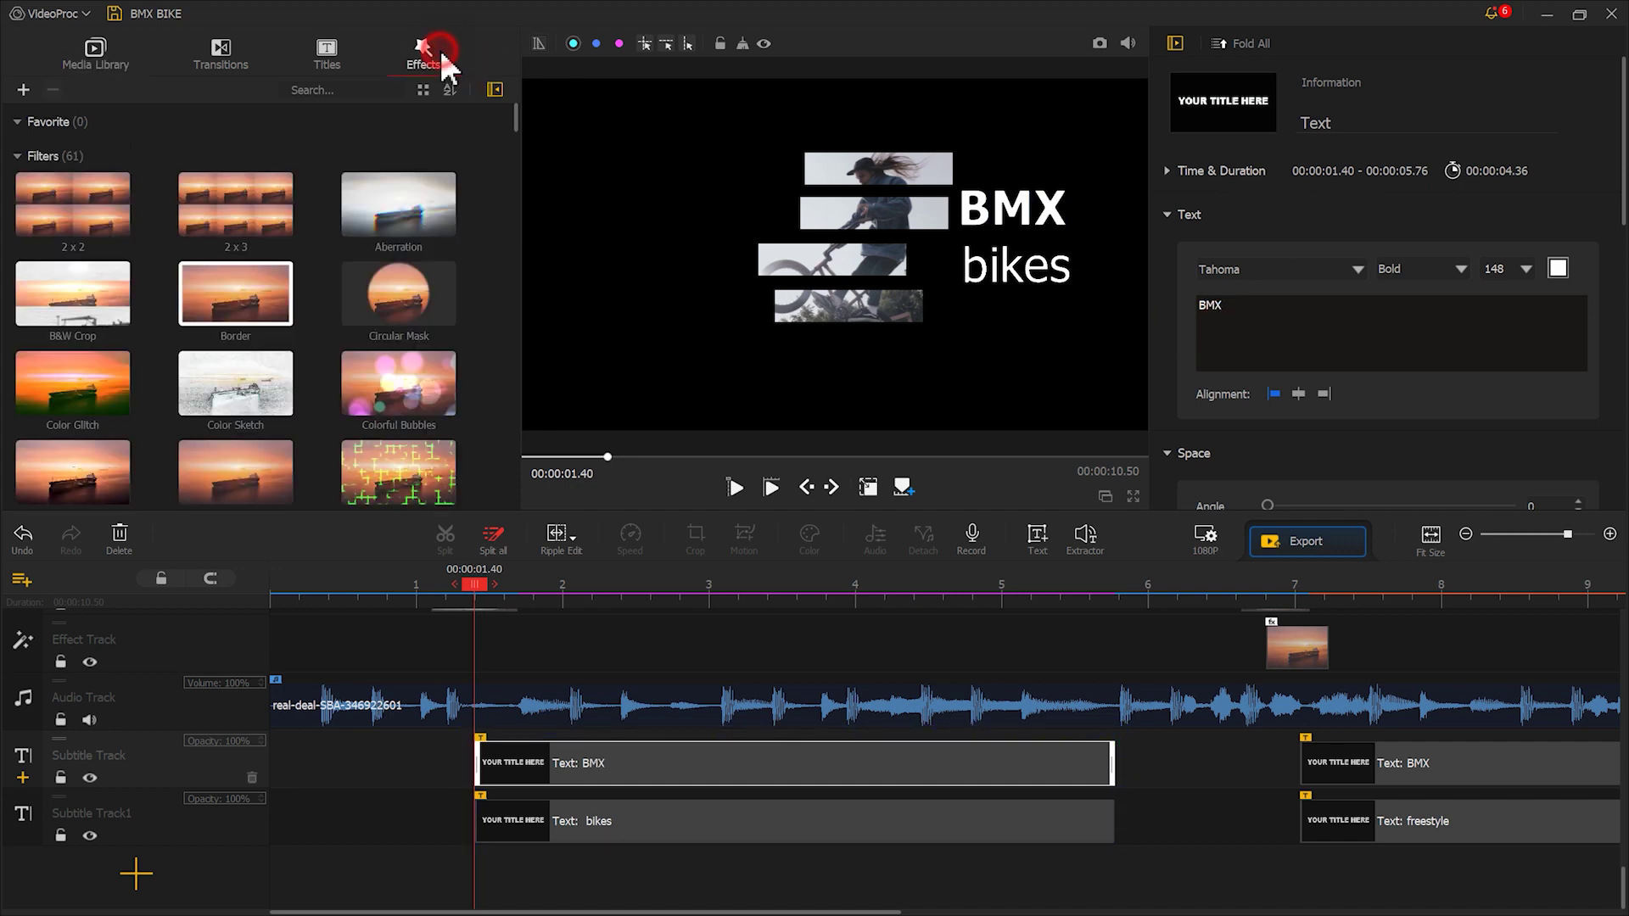
{"action": "left_click_drag", "start_coordinate": [516, 120], "coordinate": [517, 392]}
{"action": "left_click_drag", "start_coordinate": [236, 330], "coordinate": [516, 638]}
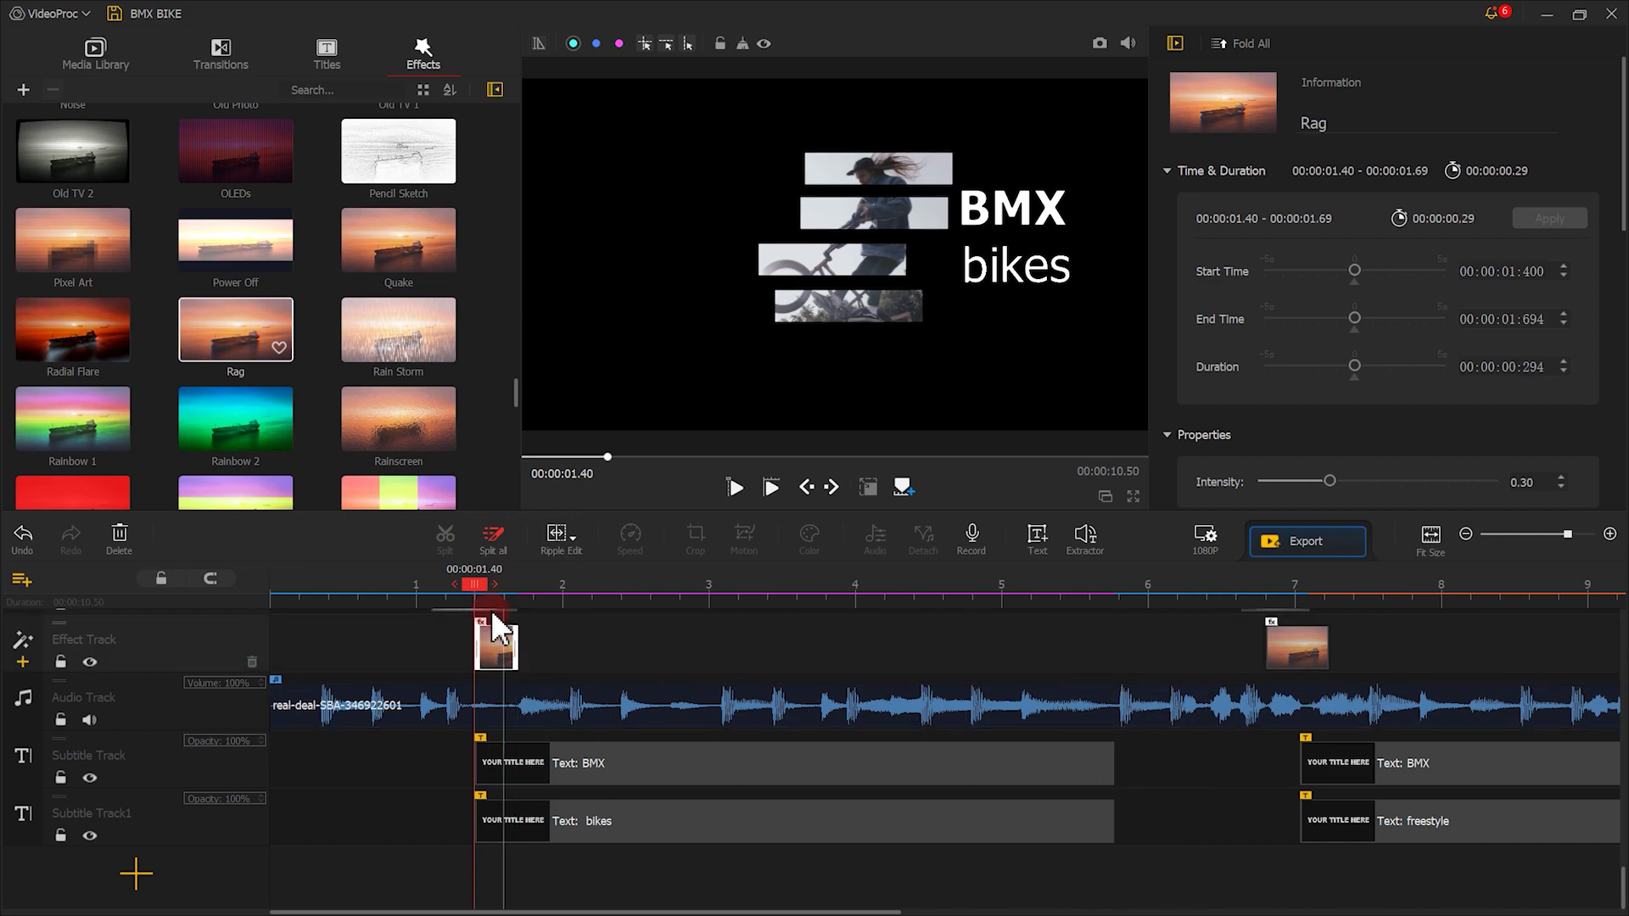
{"action": "left_click", "coordinate": [816, 605]}
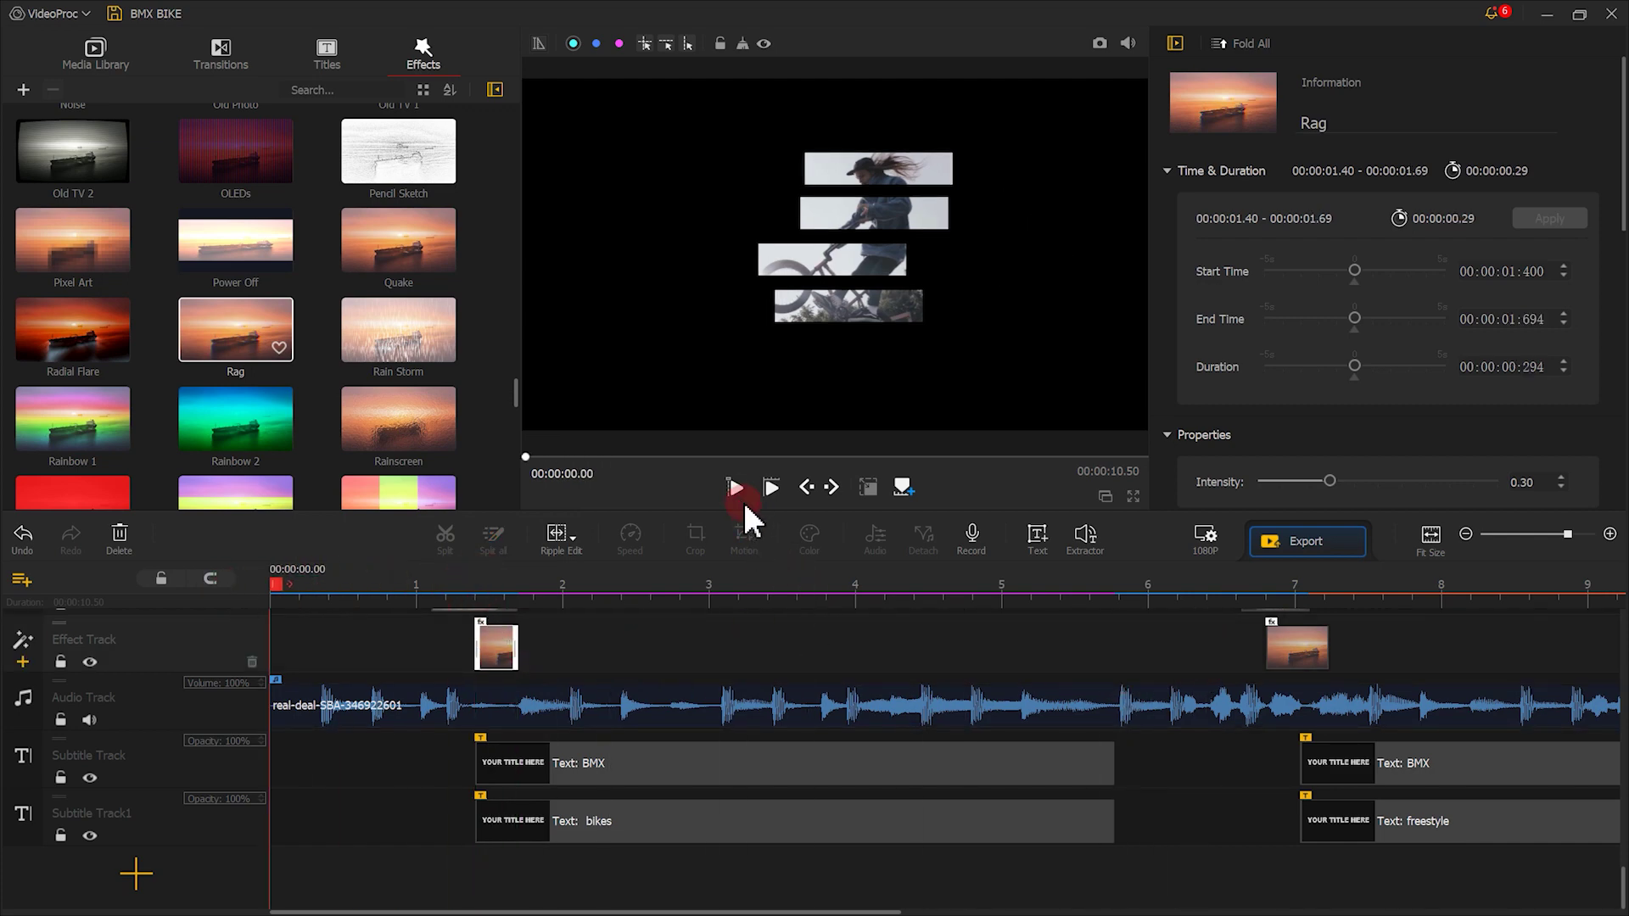
{"action": "scroll", "coordinate": [643, 665], "scroll_direction": "up", "scroll_amount": 5}
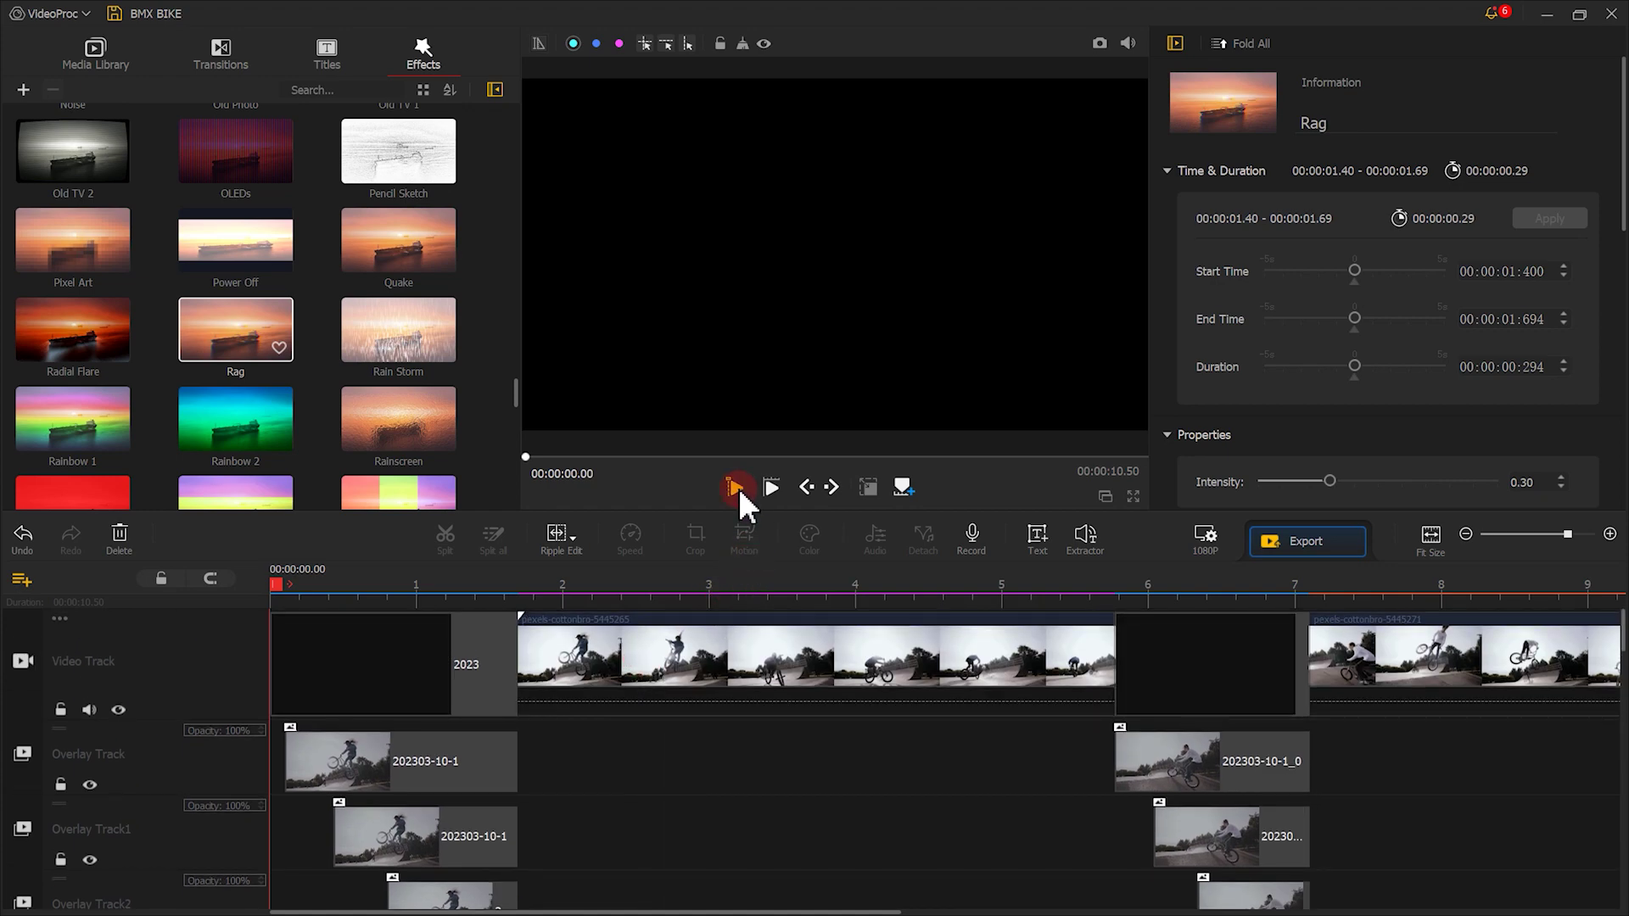
{"action": "left_click", "coordinate": [734, 487]}
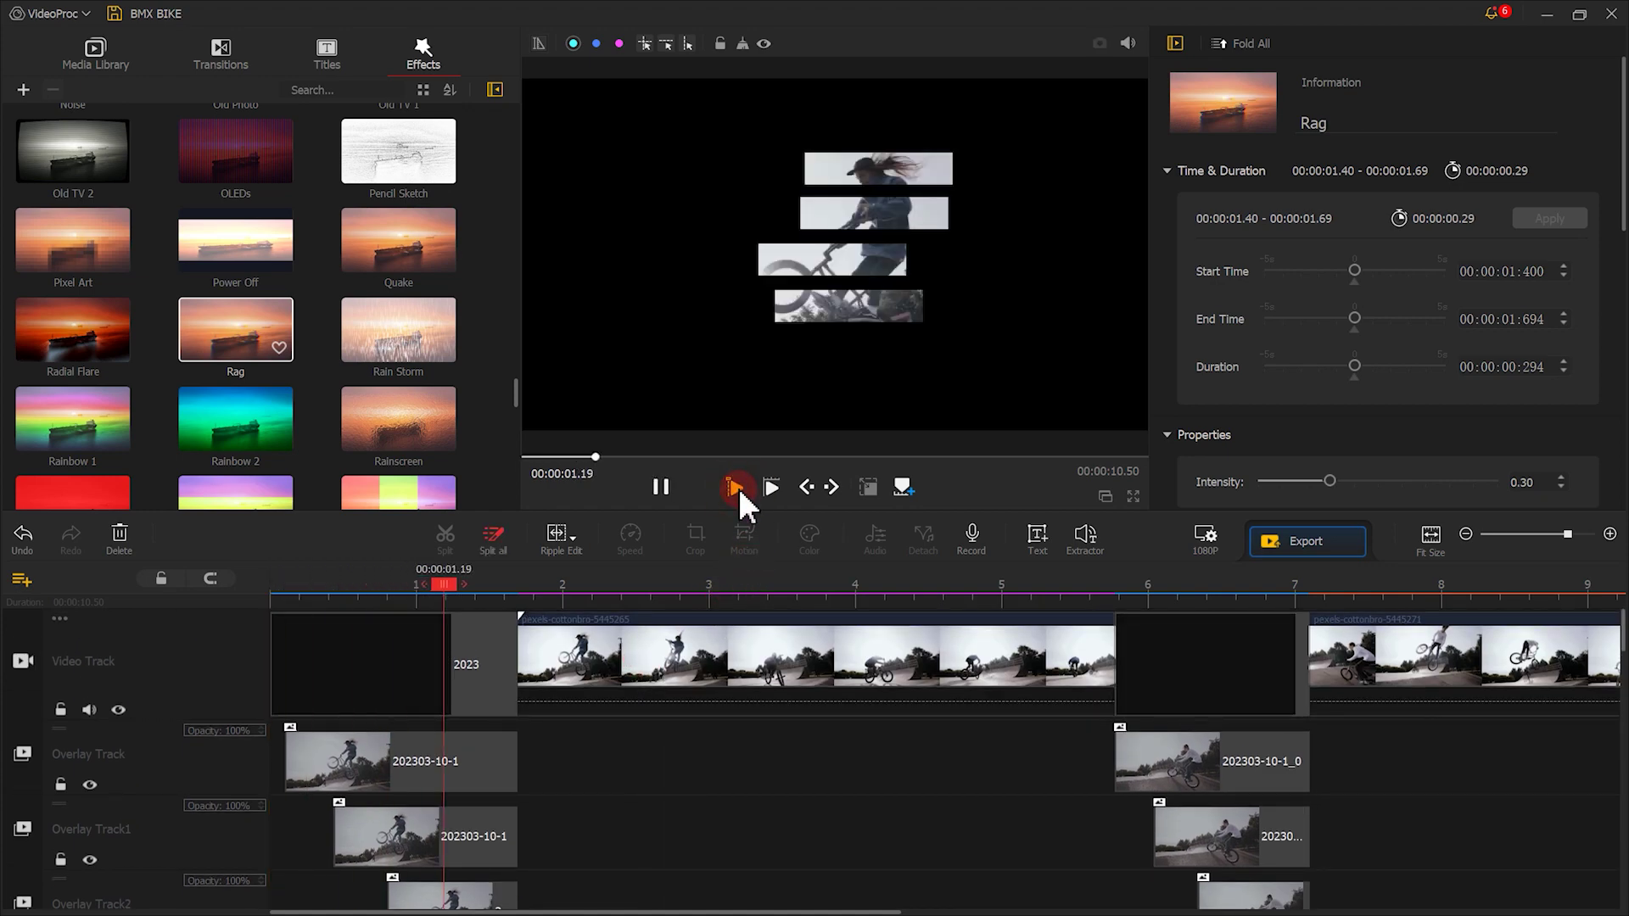